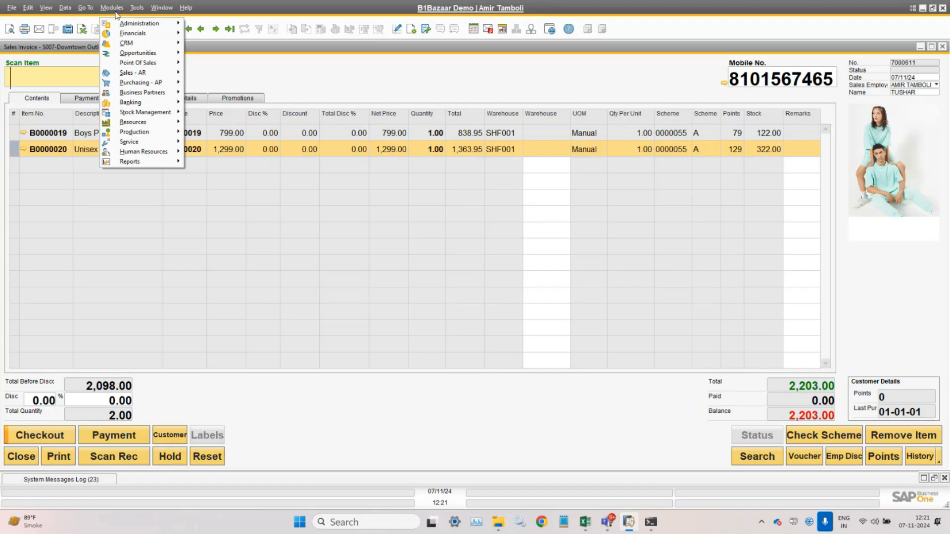
- Dismiss the Point Of Sales submenu so the two-item 2,203.00 invoice is fully visible
mouse_move(138, 65)
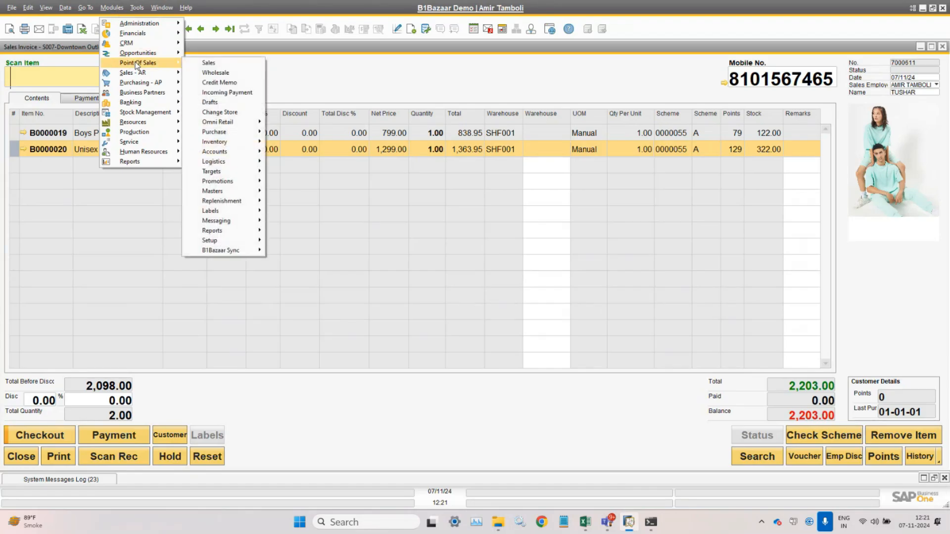
left_click(325, 79)
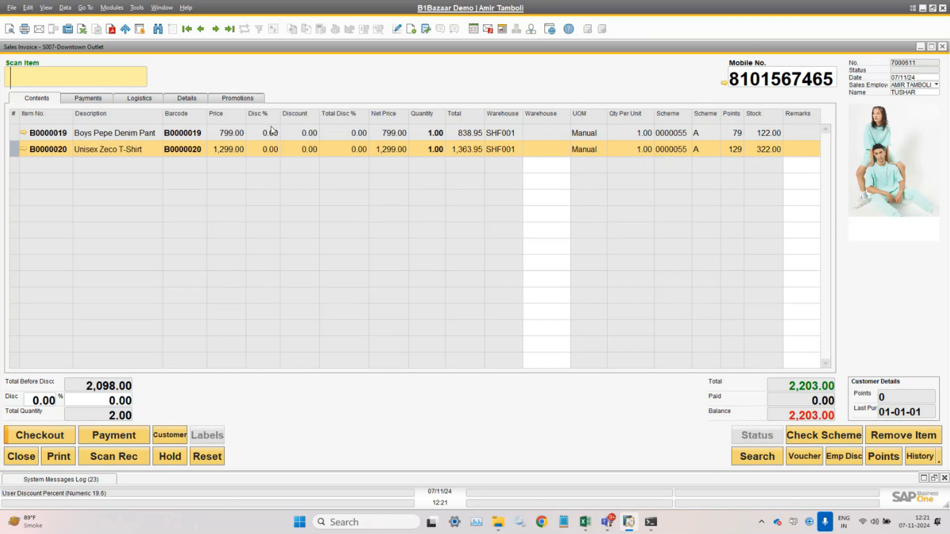
- Open and cancel the payment dialog, then reopen it showing 2,203.00 due and nothing paid
left_click(45, 441)
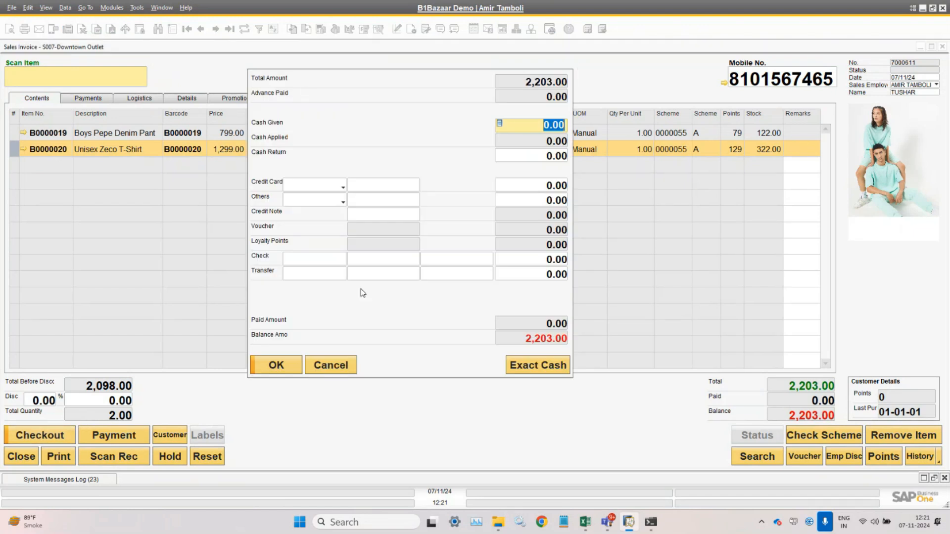
left_click(331, 365)
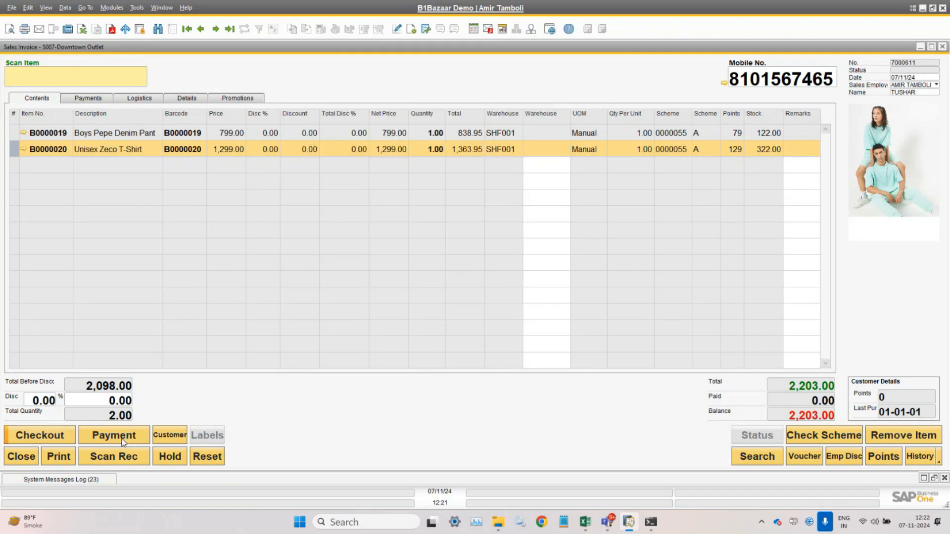
left_click(331, 364)
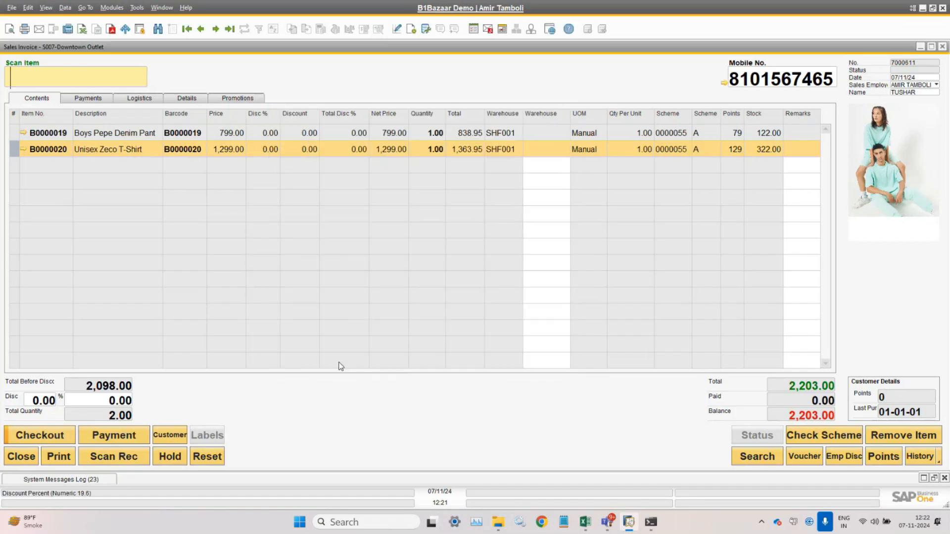
left_click(97, 440)
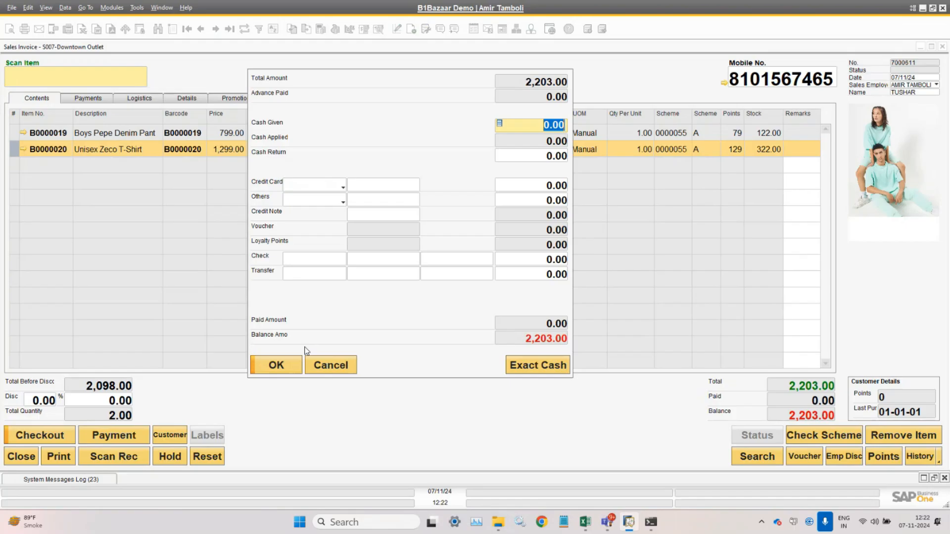
left_click(329, 367)
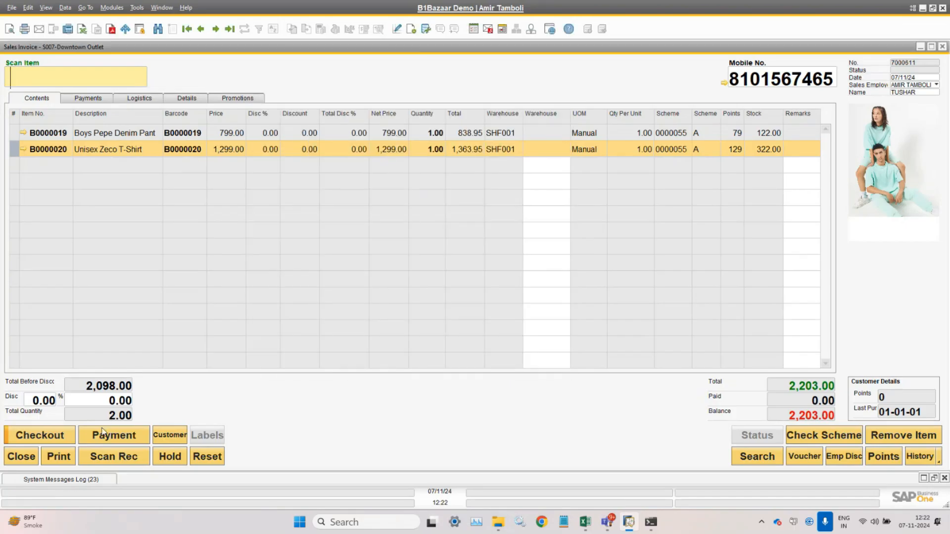
left_click(102, 434)
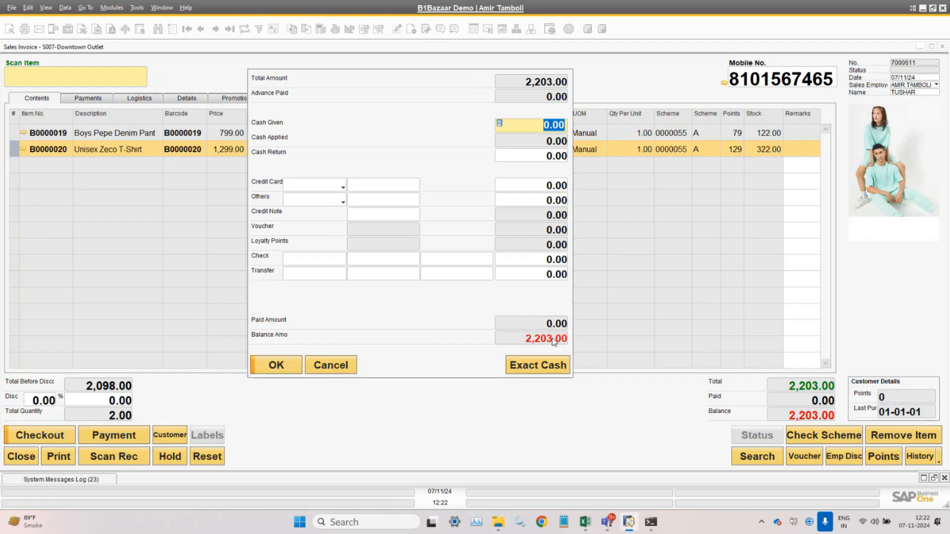
- Enter 2500 as Cash Given and check the resulting 297.00 cash return
type("2500")
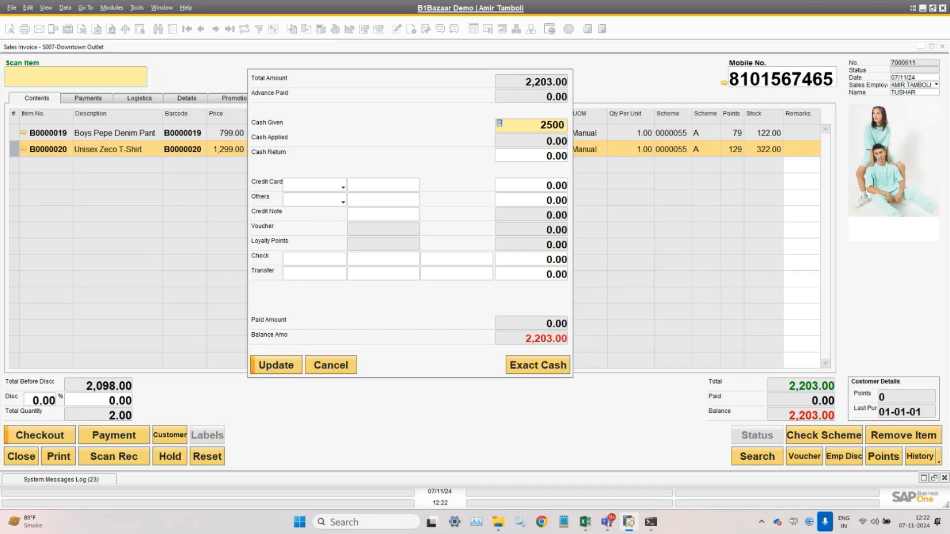
key("Tab")
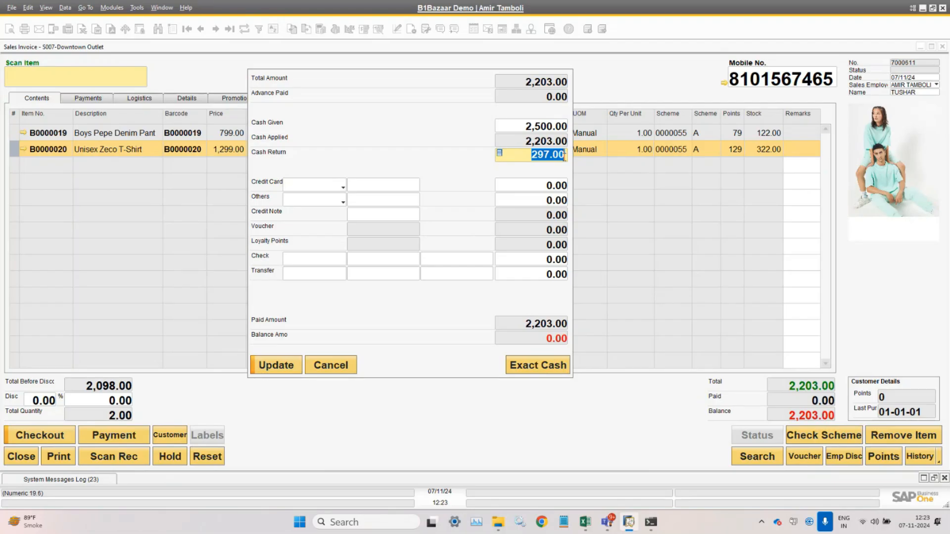
left_click(531, 161)
left_click_drag(530, 159, 589, 161)
- Try an Exact Cash payment of 2,203.00, inspect the card machine list, then cancel unpaid
left_click(321, 367)
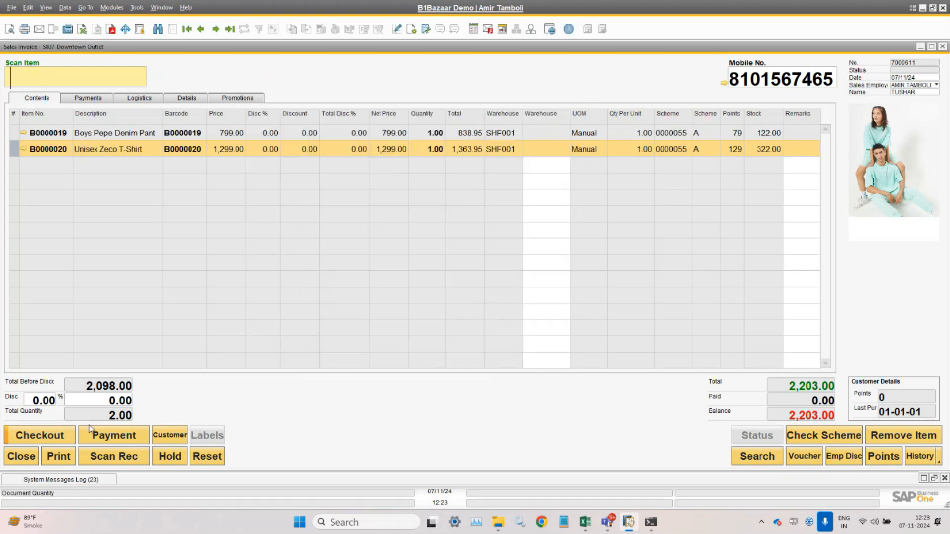
left_click(26, 440)
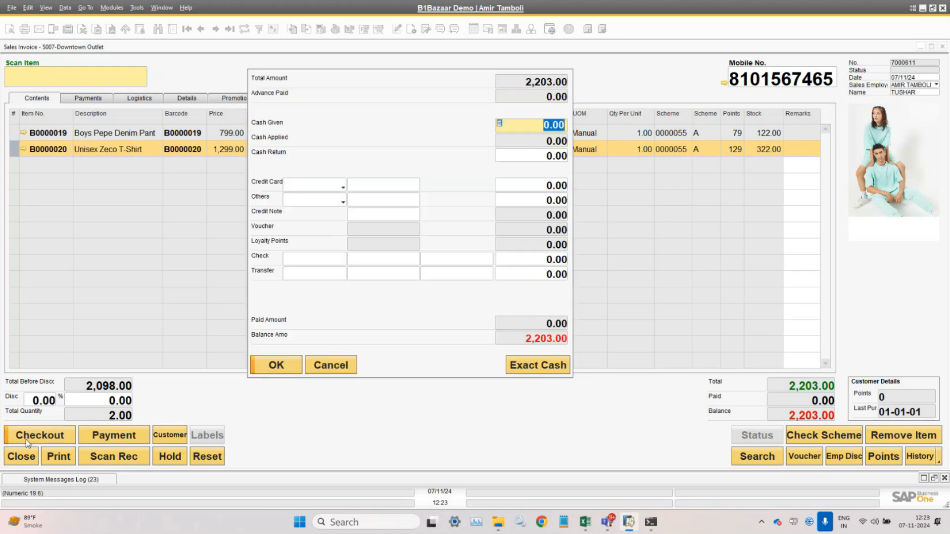
left_click(529, 369)
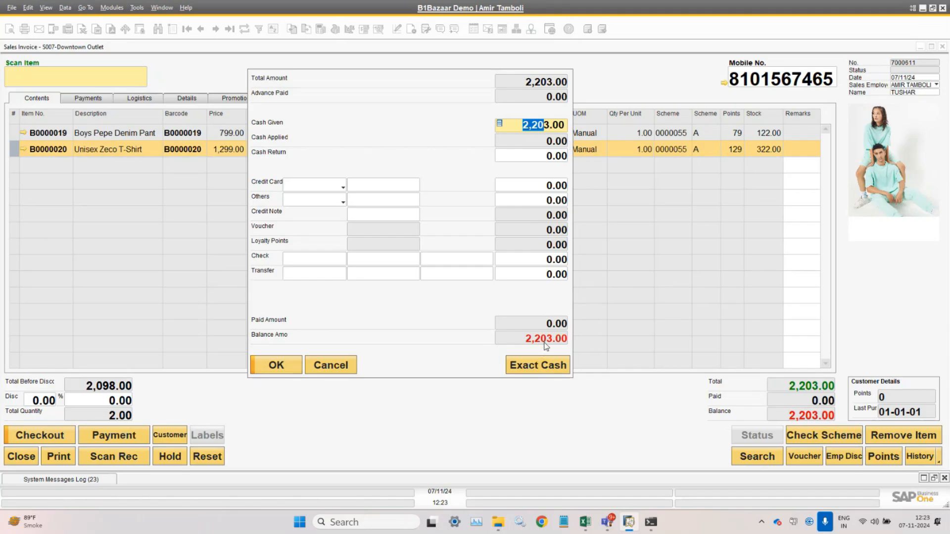
left_click(377, 186)
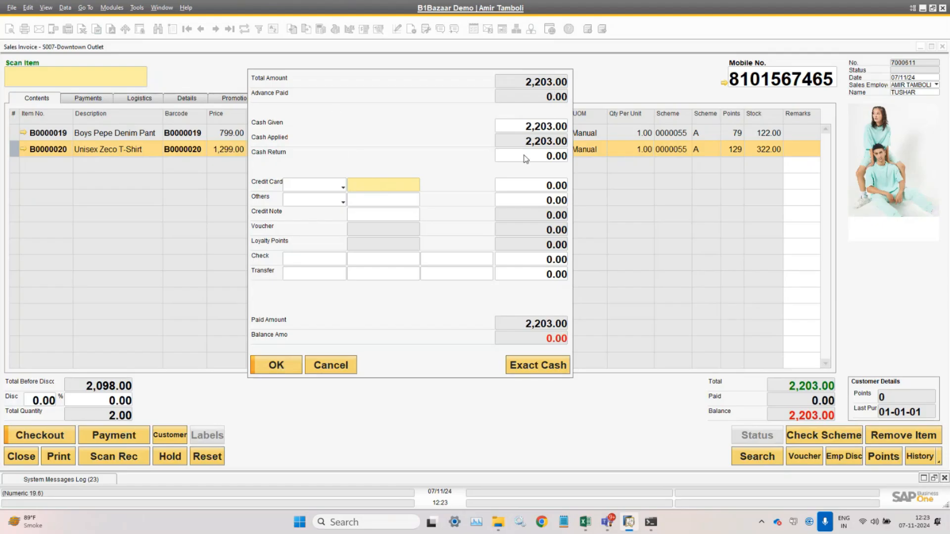
left_click(333, 192)
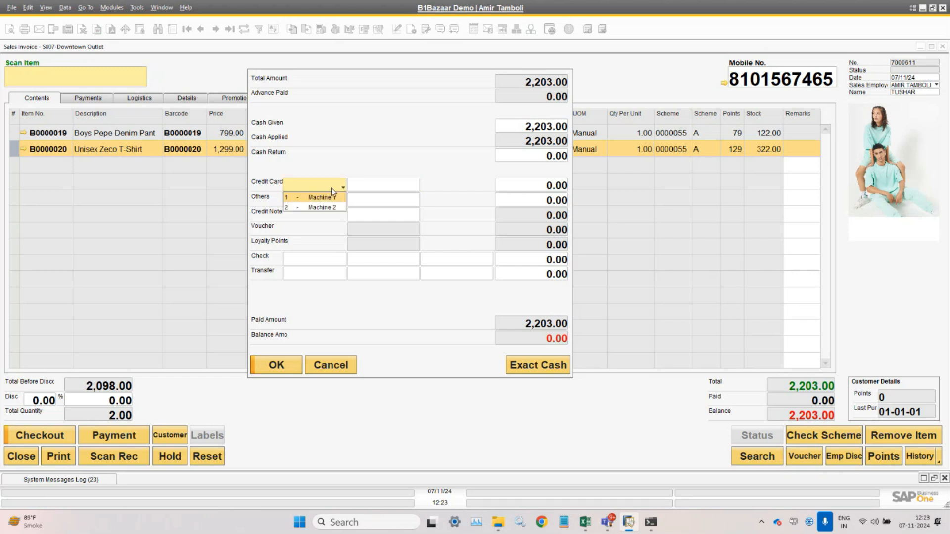
left_click(386, 158)
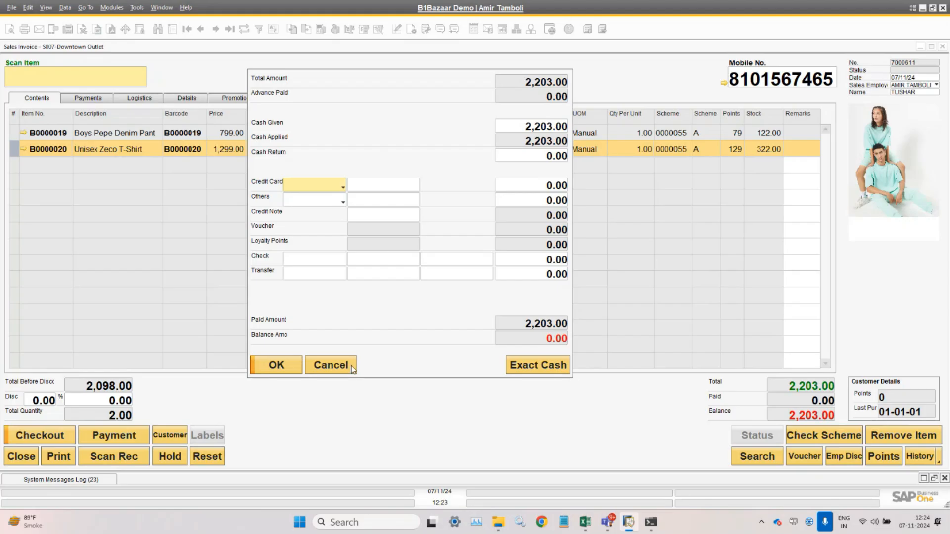
left_click(330, 365)
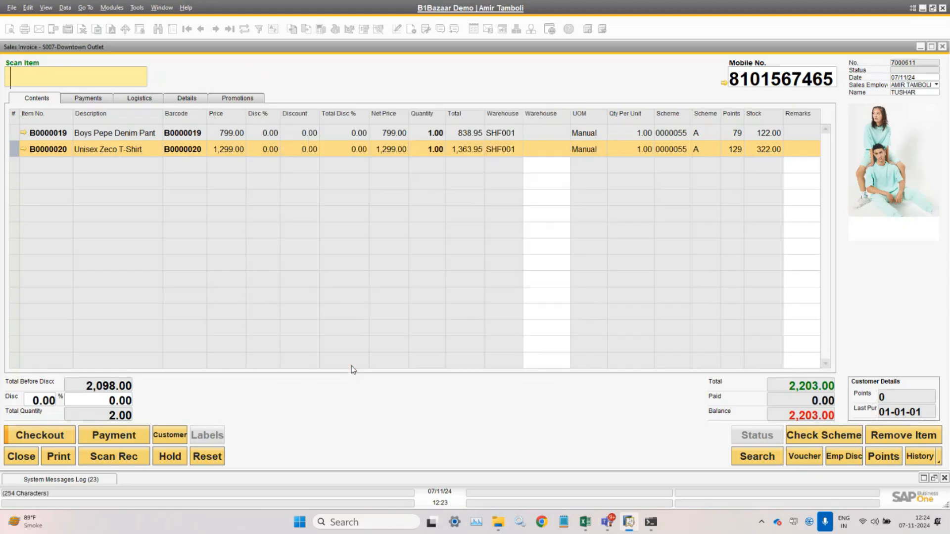
- Reopen checkout and select Machine 1 as the credit card machine
left_click(32, 438)
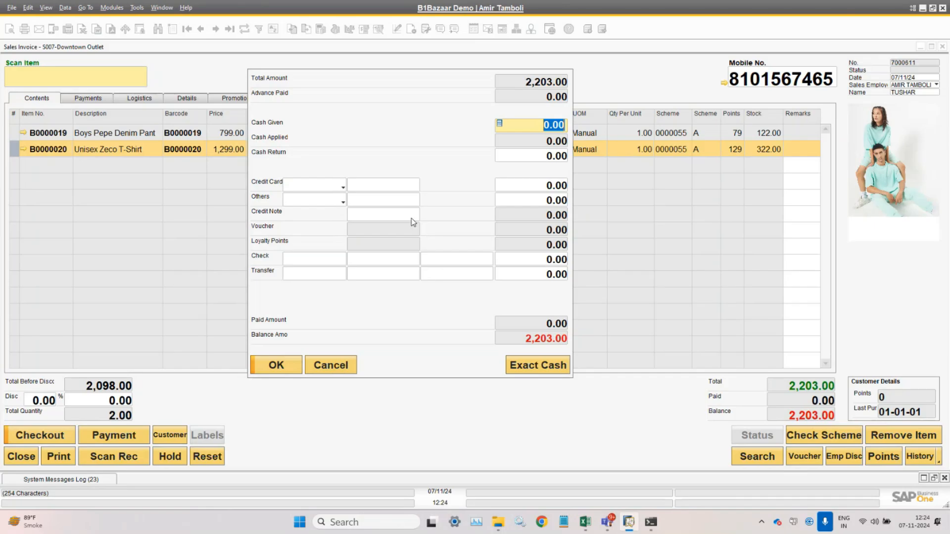
left_click(324, 187)
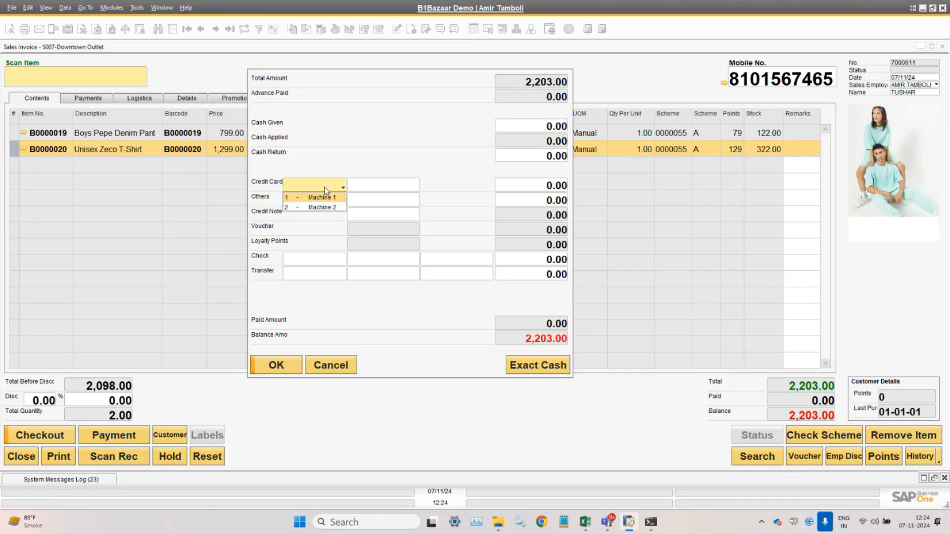
left_click(328, 200)
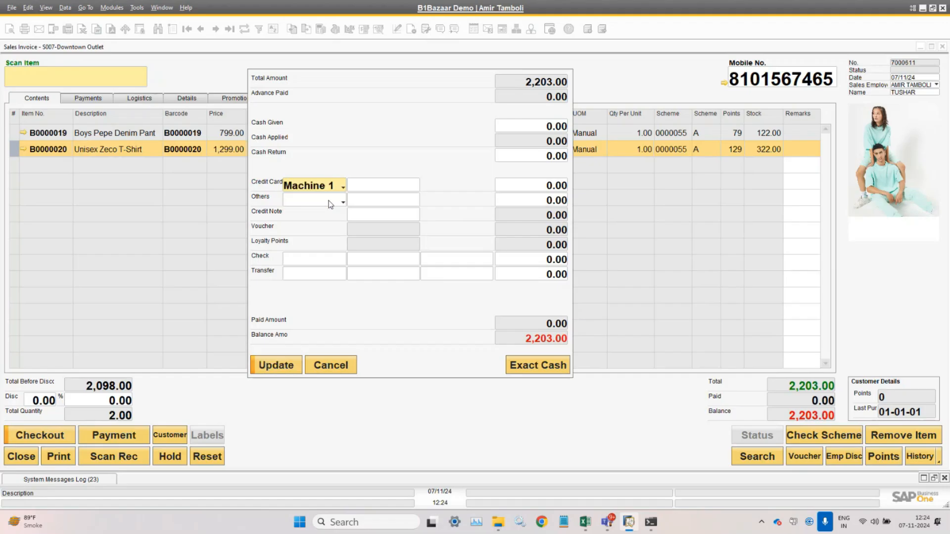
left_click(329, 188)
left_click(332, 201)
- Cancel the payment and open Point Of Sales Setup > Payment Types
left_click(337, 366)
left_click(112, 8)
mouse_move(144, 63)
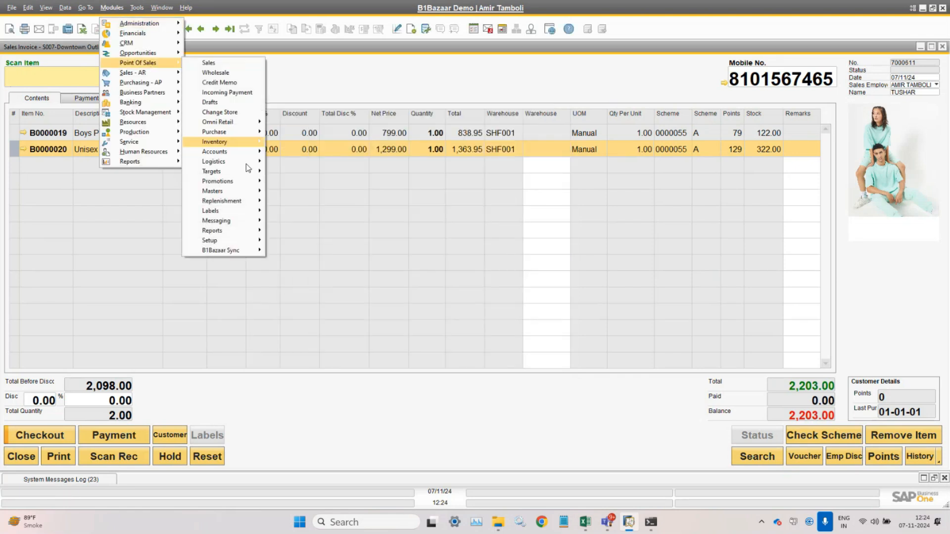
mouse_move(247, 246)
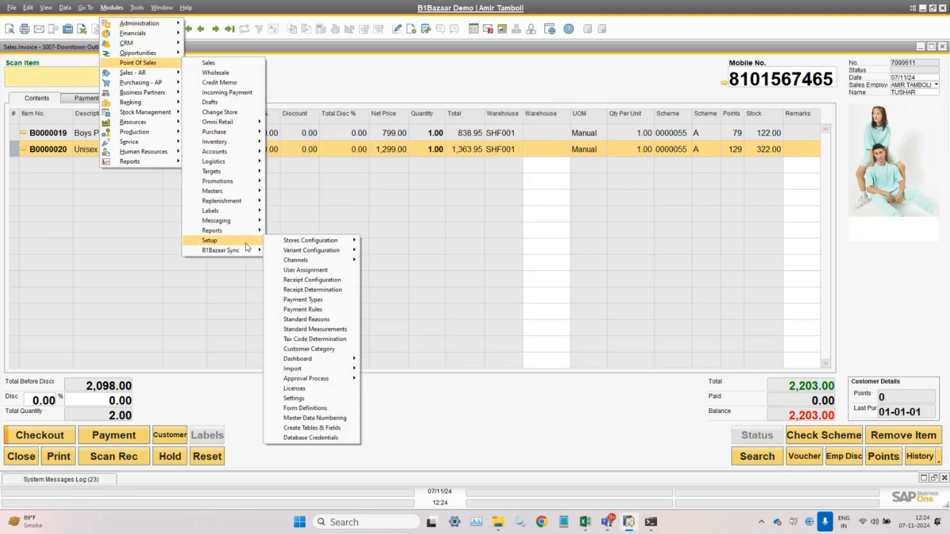
left_click(330, 300)
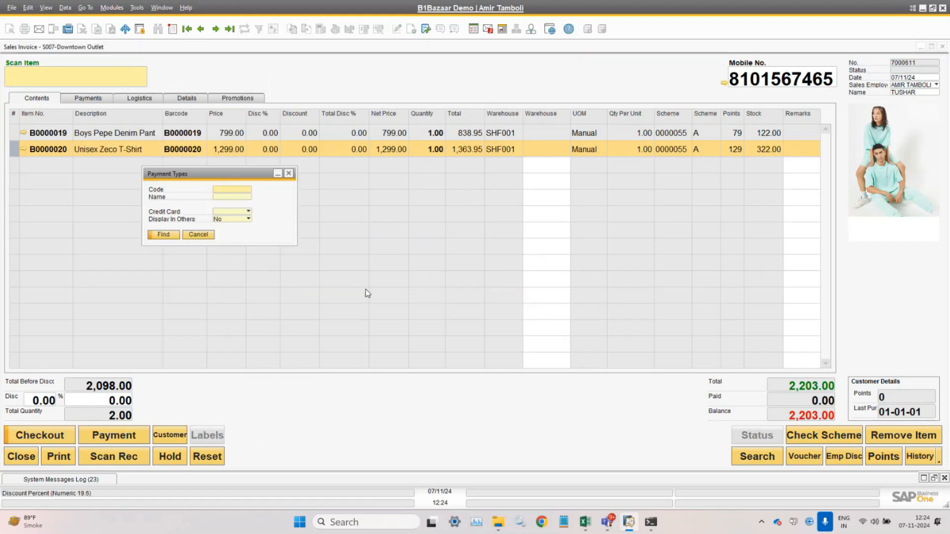
- Browse payment types from Machine B back to PAYTM, then close without saving changes
key("ctrl+Page_Down")
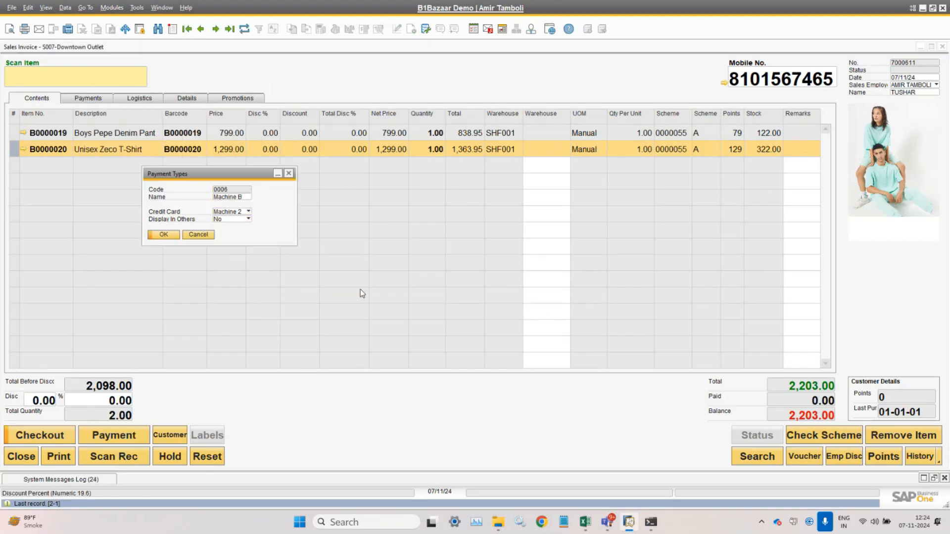
key("Page_Up")
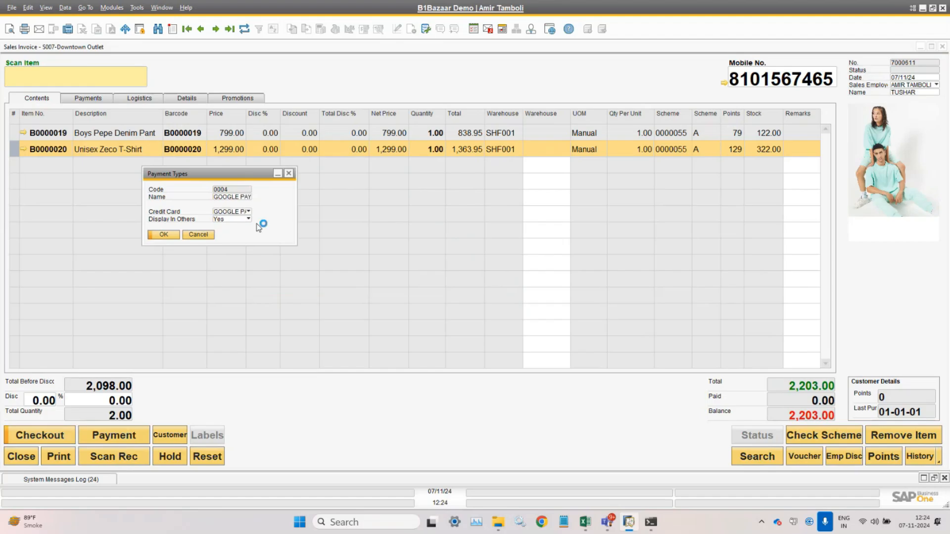
key("Page_Up")
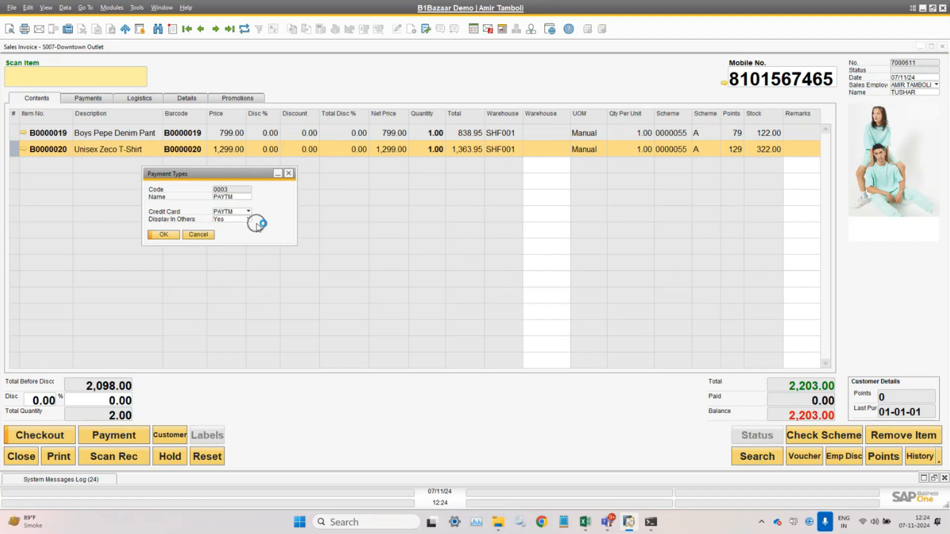
left_click(230, 220)
left_click(230, 221)
left_click(209, 235)
- Reopen checkout, look through the card and other payment lists, and set Credit Card to Machine 1
left_click(115, 435)
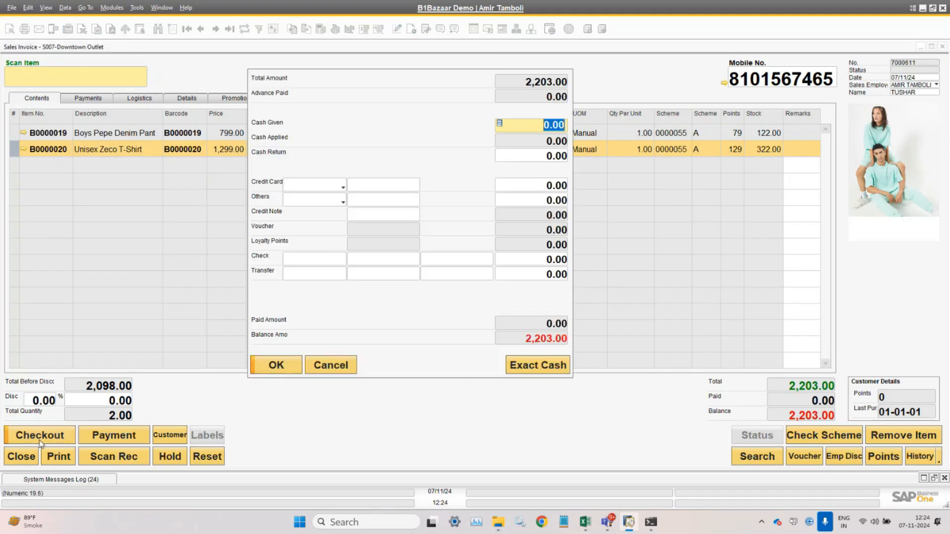
left_click(332, 192)
left_click(343, 187)
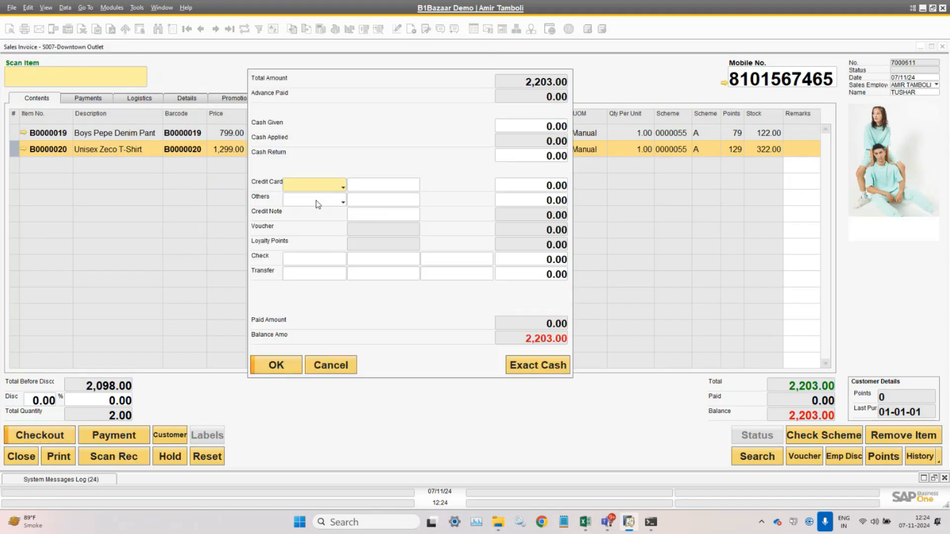
left_click(318, 203)
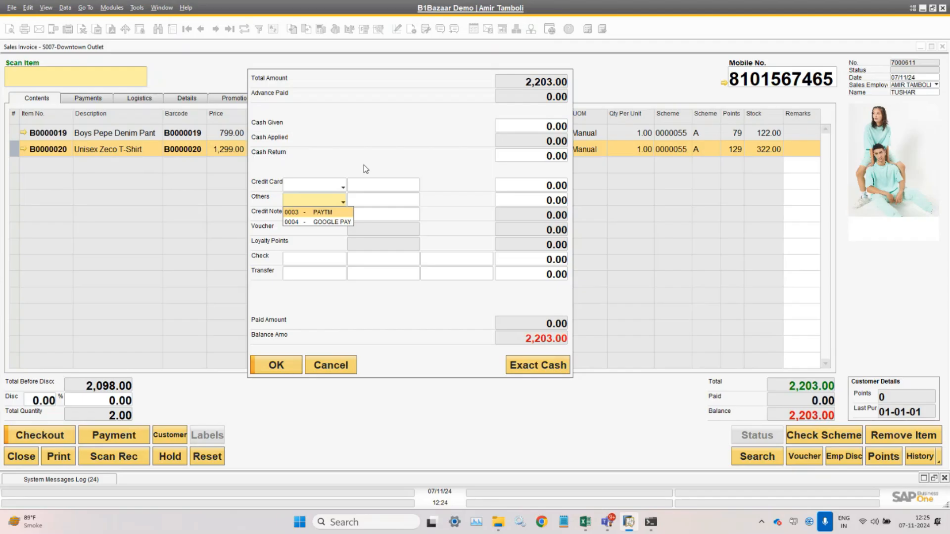
left_click(339, 185)
left_click(339, 187)
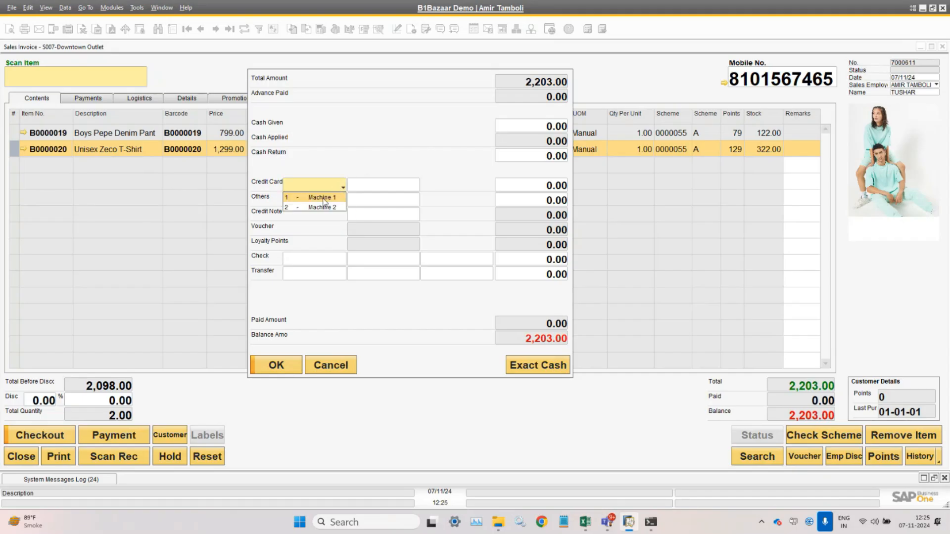
left_click(321, 197)
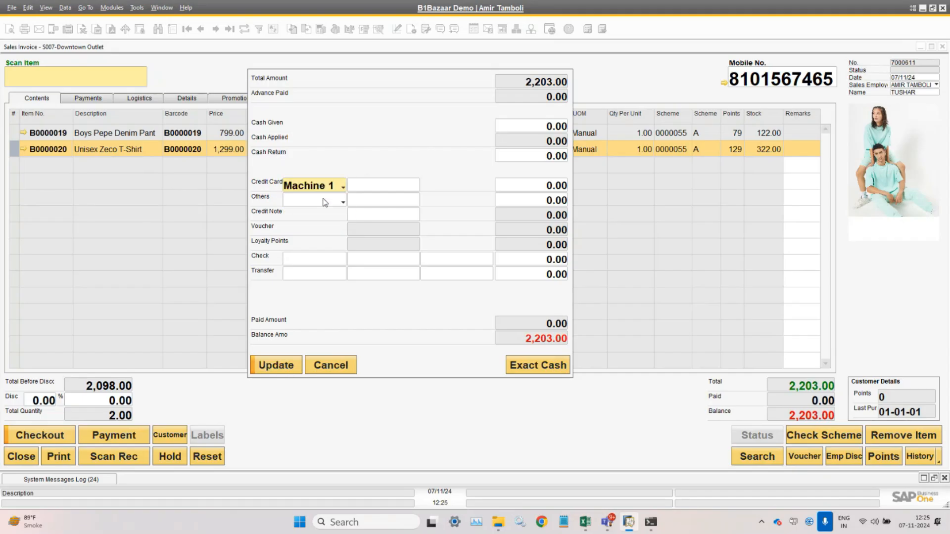
left_click(409, 183)
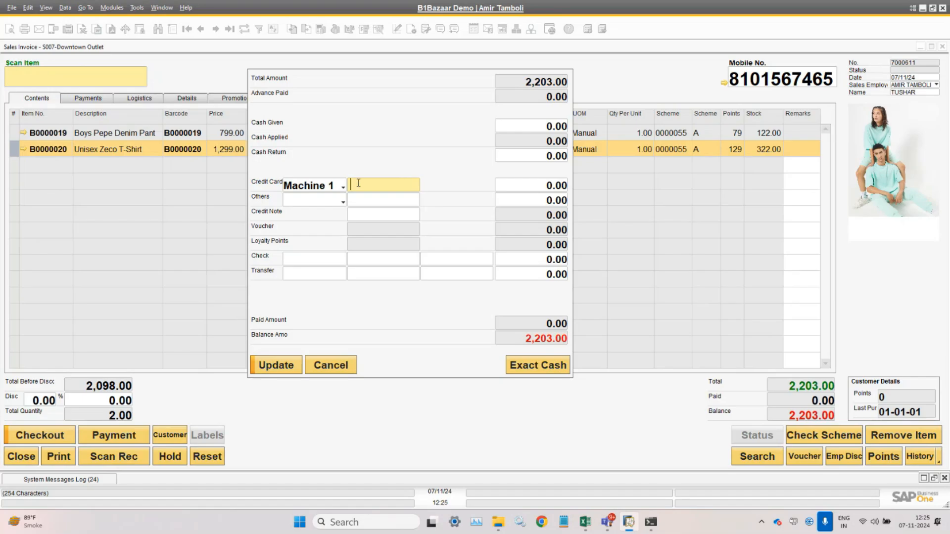
left_click(339, 188)
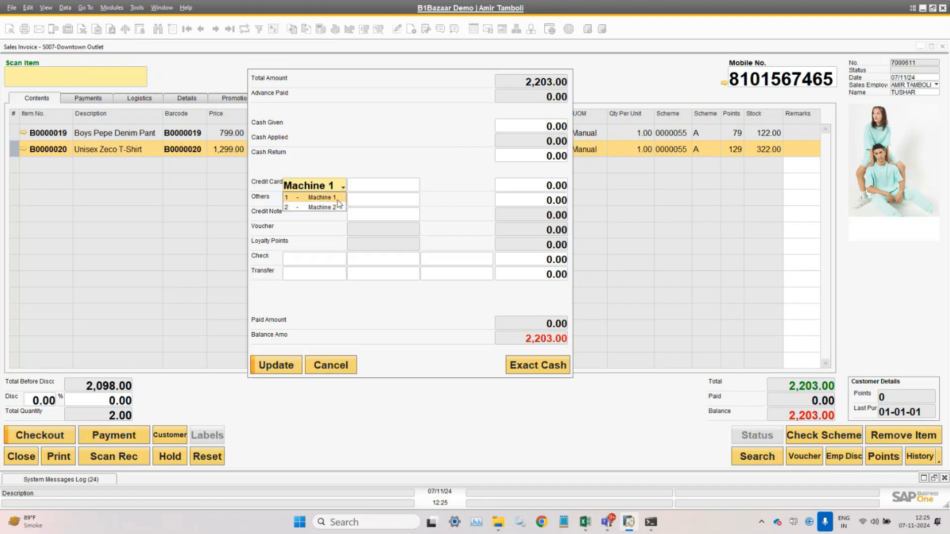
left_click(339, 197)
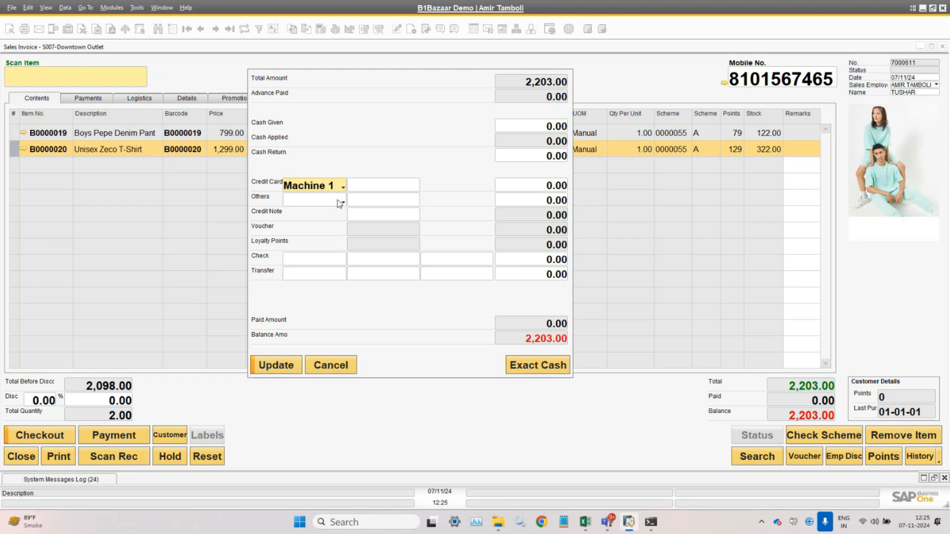
left_click(368, 186)
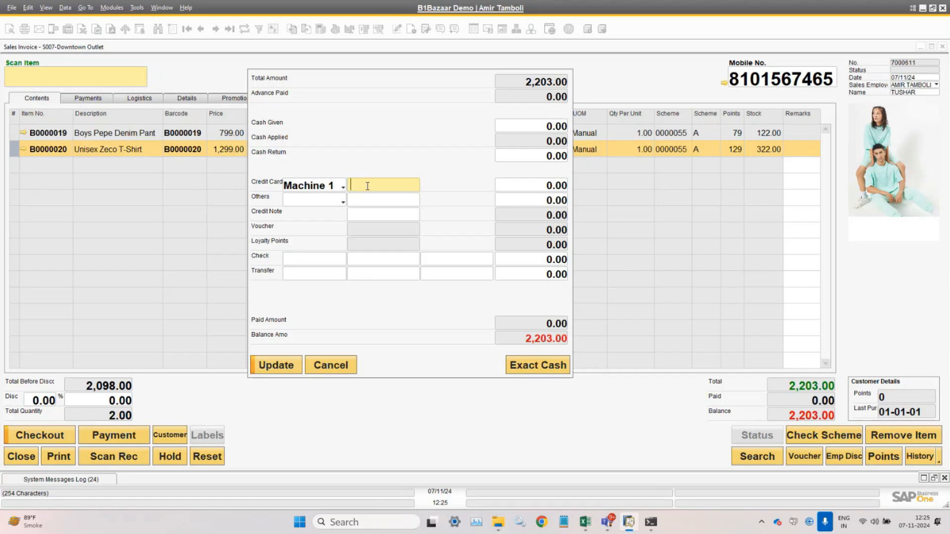
- Put the full 2,203.00 on the Machine 1 card line and attempt Update, hitting the missing-authorization error
left_click(537, 188)
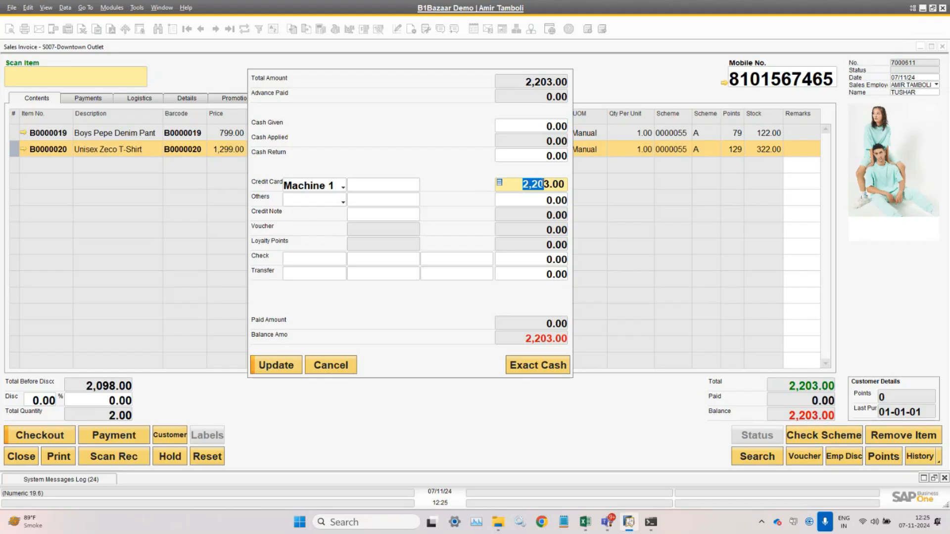
left_click(372, 201)
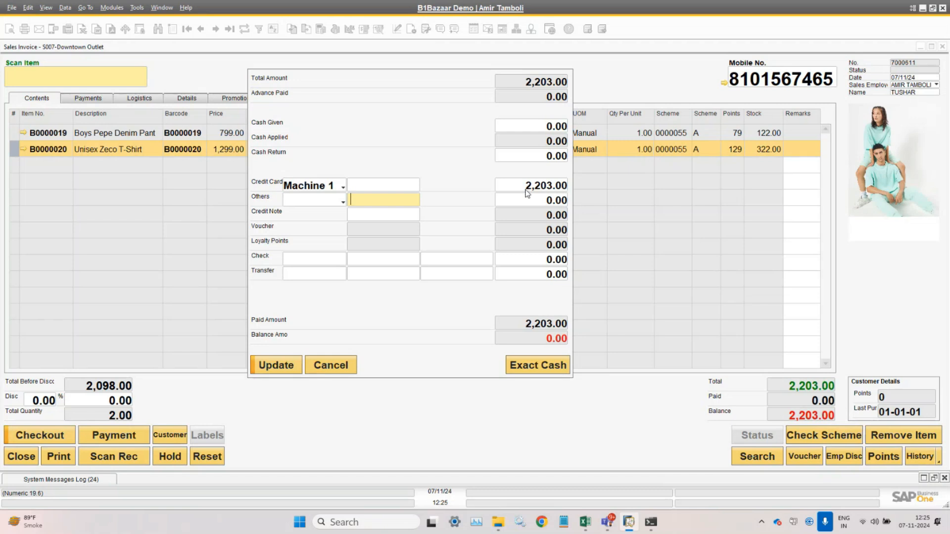
left_click(280, 367)
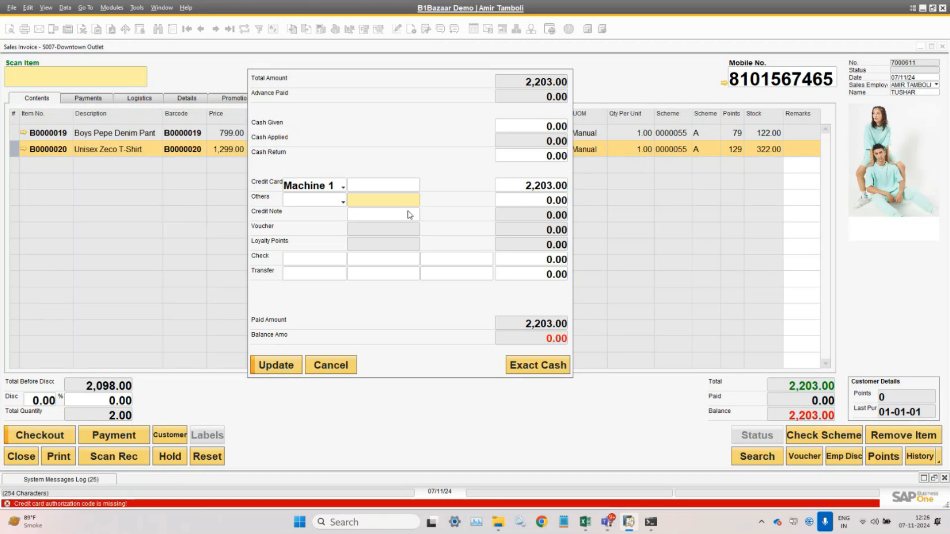
left_click(389, 186)
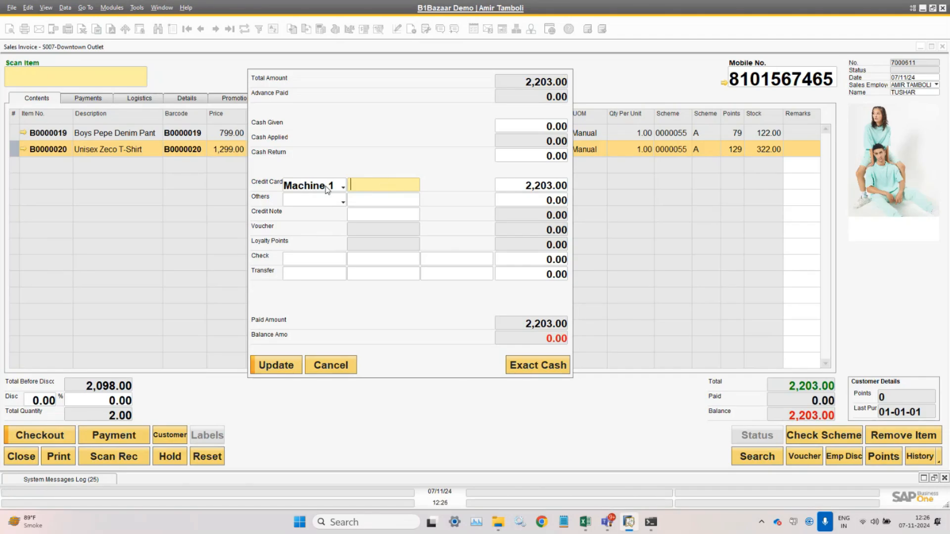
- Enter a card authorization code on the Machine 1 line, replacing the first code with another
left_click(327, 188)
left_click(327, 197)
left_click(365, 184)
type("4646")
left_click(329, 191)
left_click(332, 197)
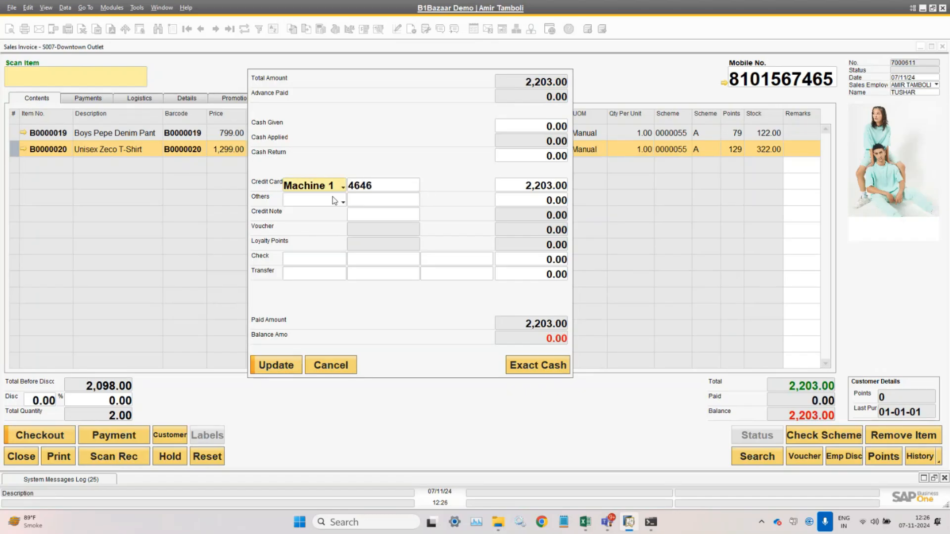
left_click(386, 188)
type("7")
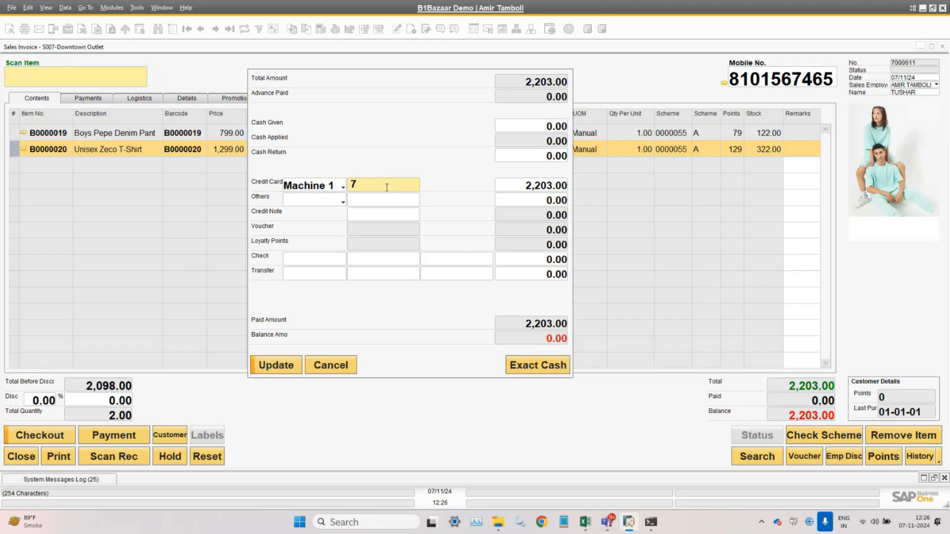
type("7445")
- Discard the card payment, reopen checkout and choose PAYTM under Others
left_click(341, 365)
left_click(58, 431)
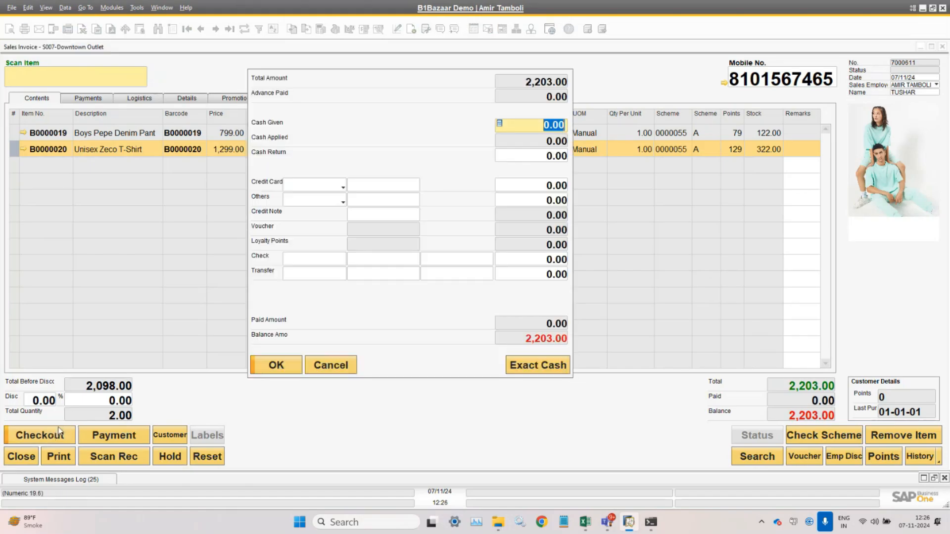
left_click(328, 201)
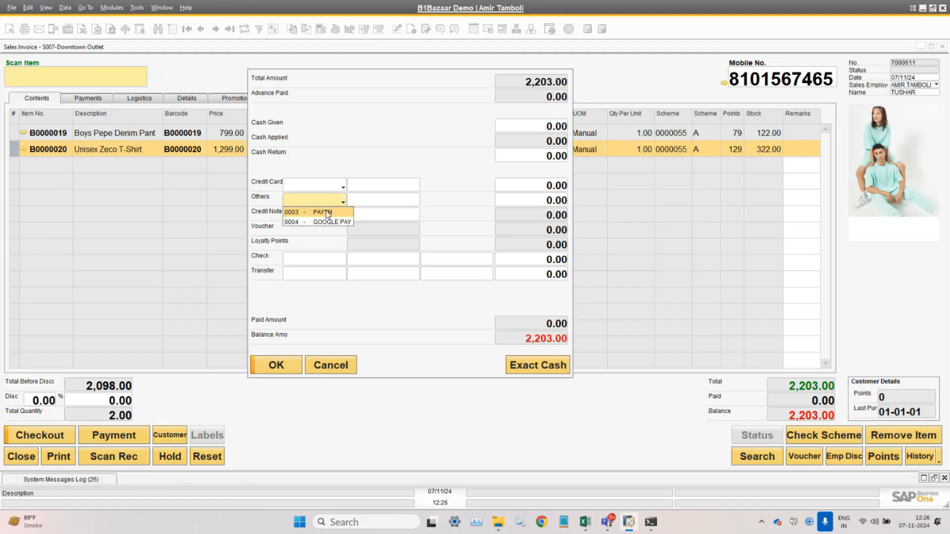
left_click(327, 212)
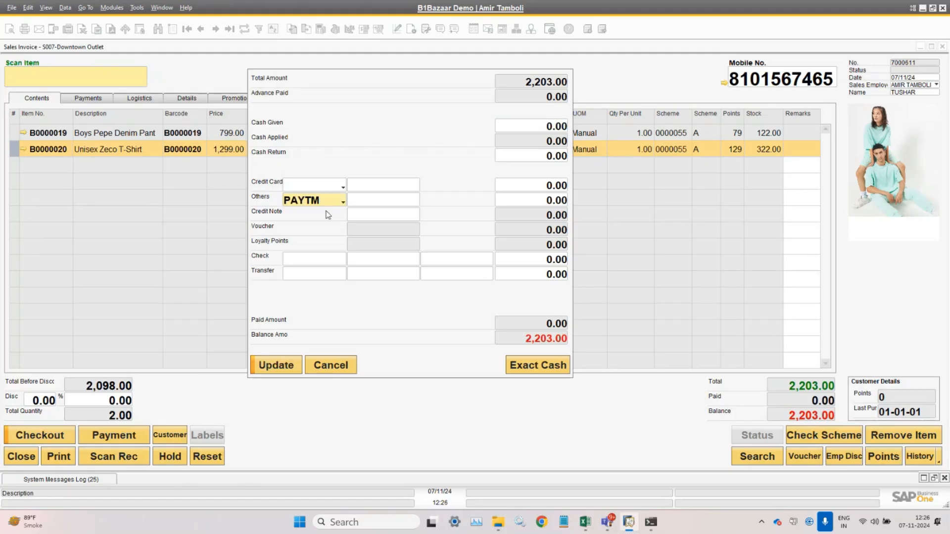
left_click(398, 201)
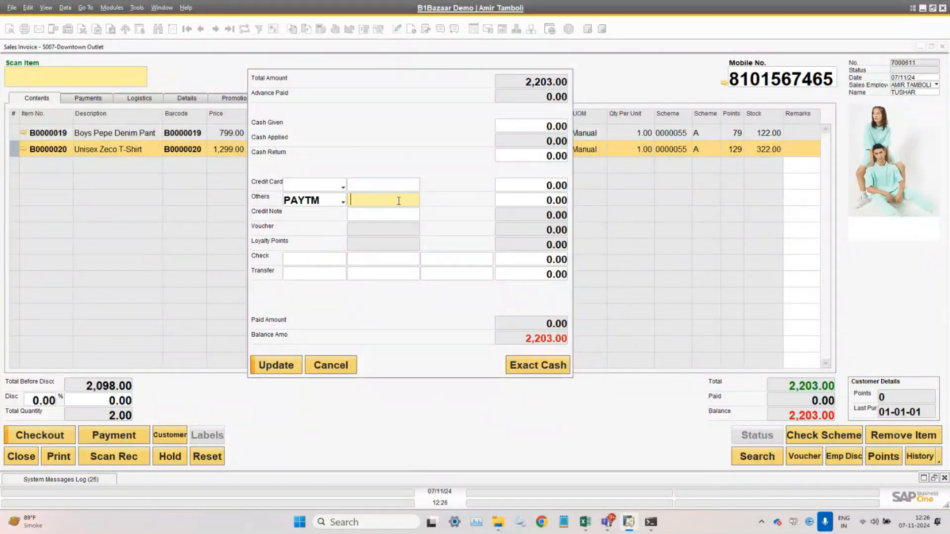
- Set the card amount to 0 and PAYTM to 2,203, then try Update
left_click(541, 198)
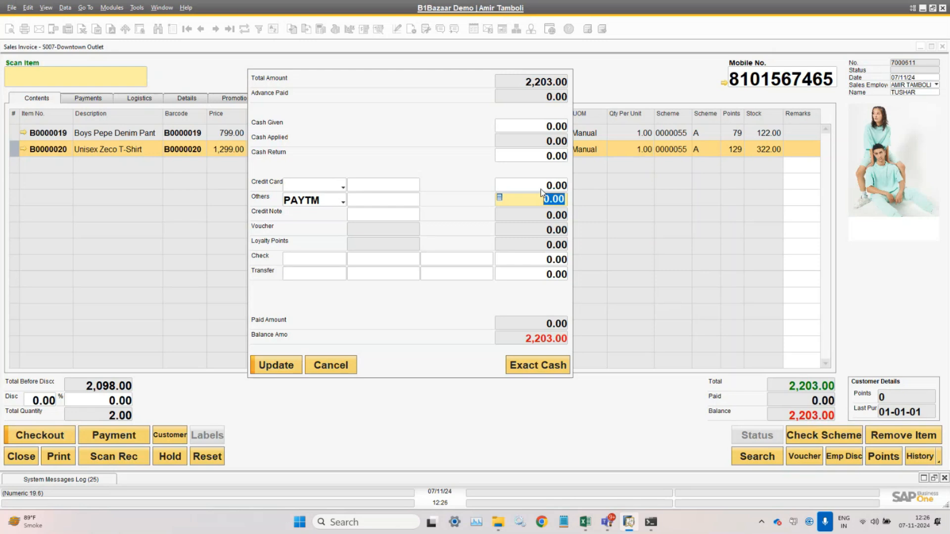
key("ctrl+b")
left_click(536, 190)
type("0")
left_click(533, 197)
type("2,203")
left_click(394, 206)
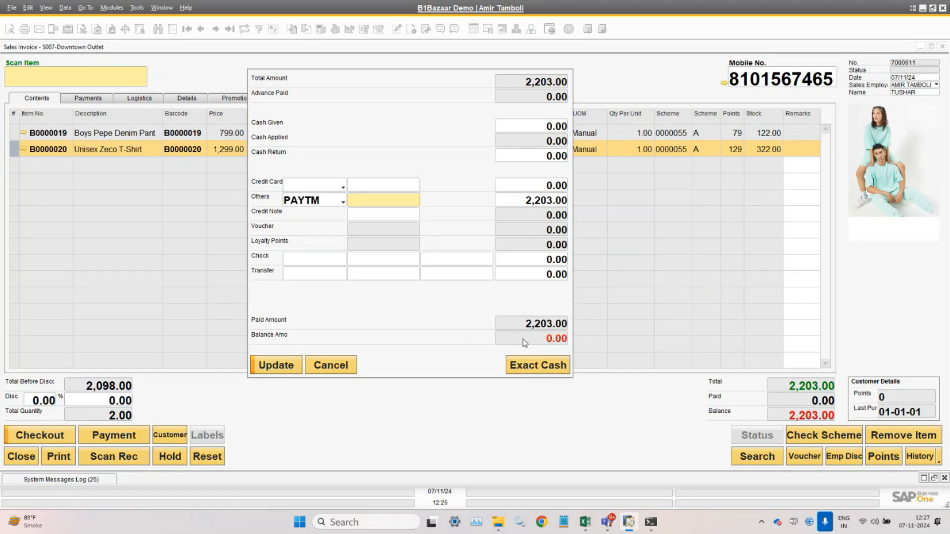
left_click(282, 370)
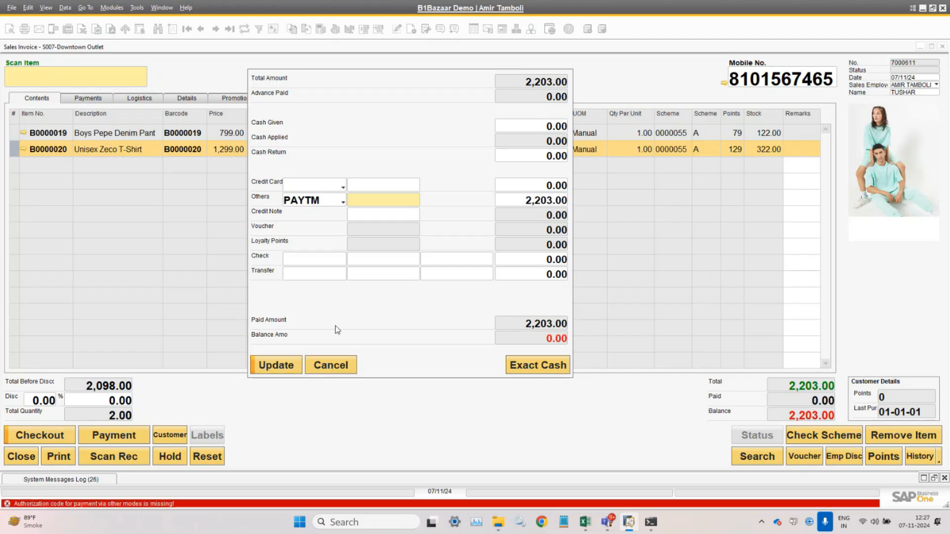
- Record a 2,000.00 PAYTM payment with its authorization code, leaving 203.00 balance
type("64654")
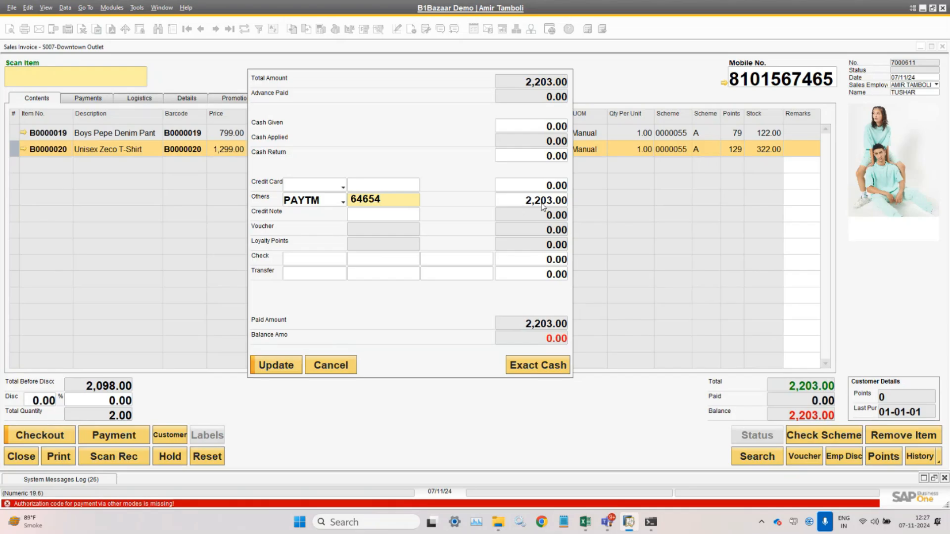
left_click(521, 207)
double_click(521, 207)
type("2,000")
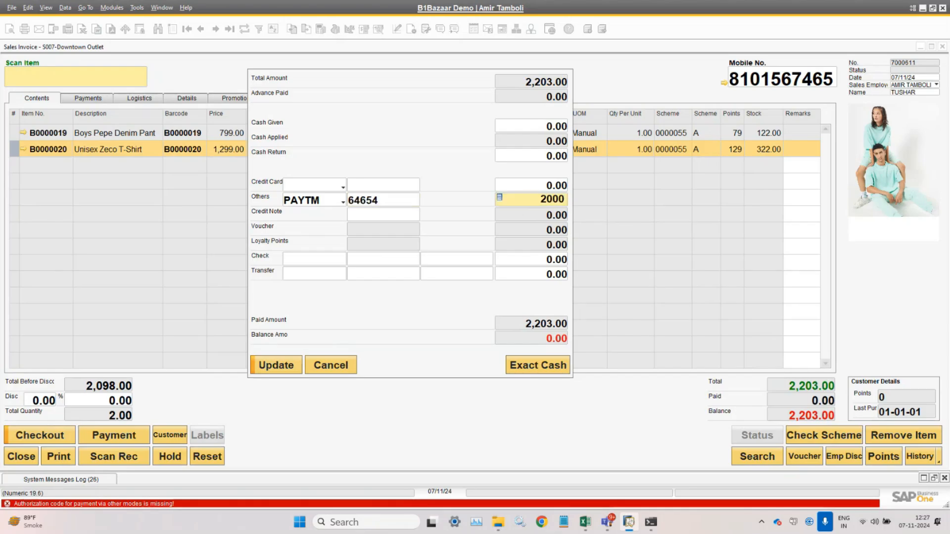
left_click(392, 218)
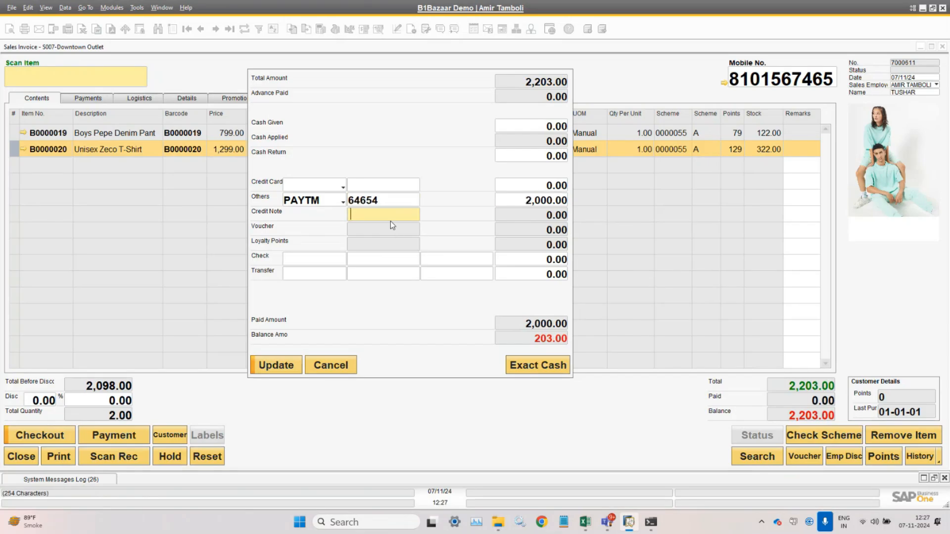
left_click(279, 367)
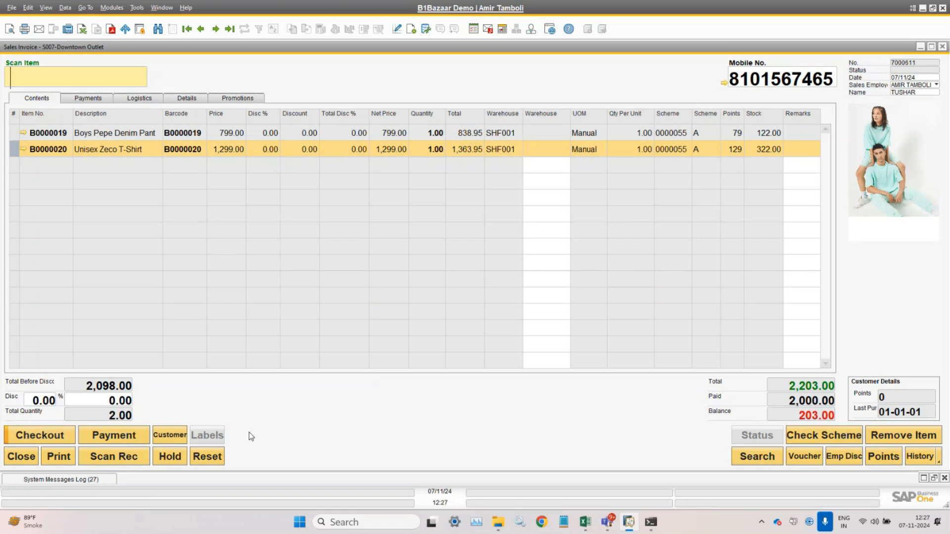
- Raise the payment to 2,203.00 with GOOGLE PAY as the other method and confirm it
left_click(24, 440)
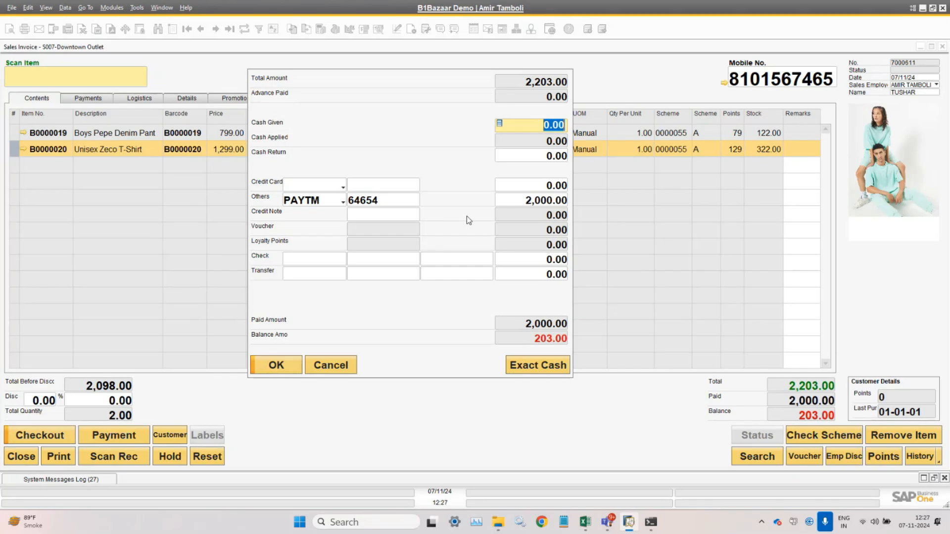
left_click(521, 199)
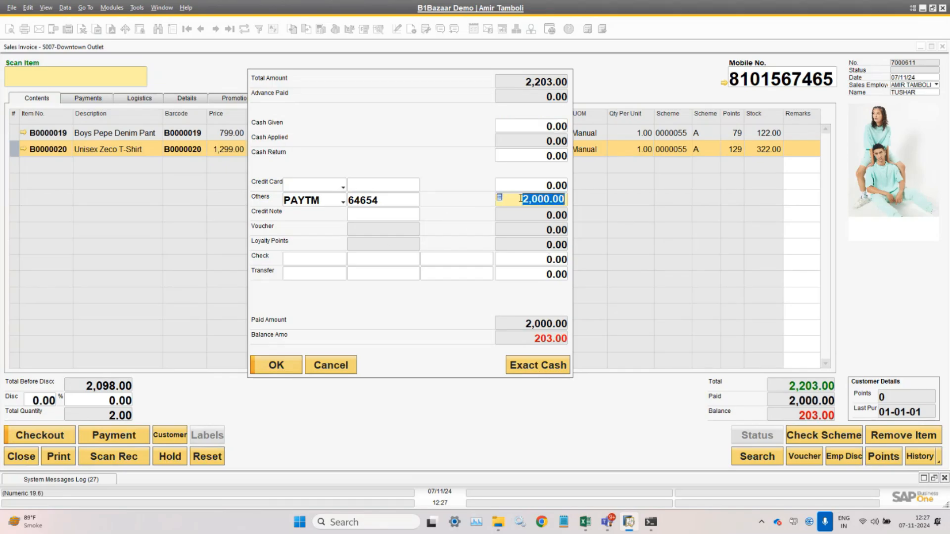
type("2")
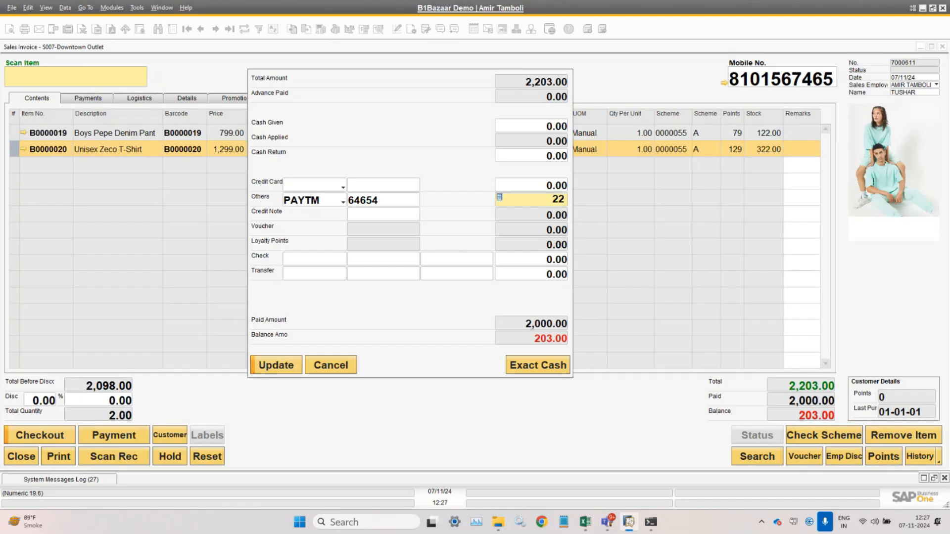
type(",203")
key("Tab")
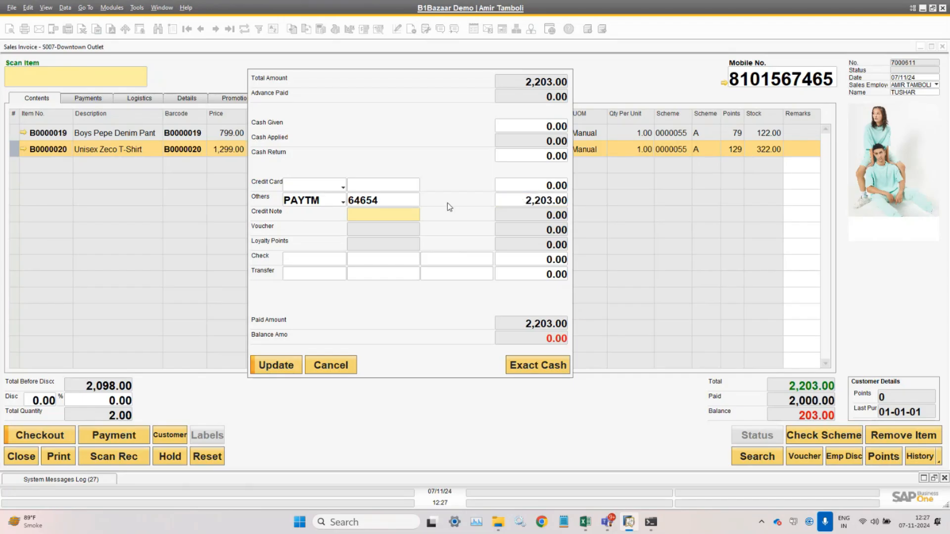
left_click(319, 202)
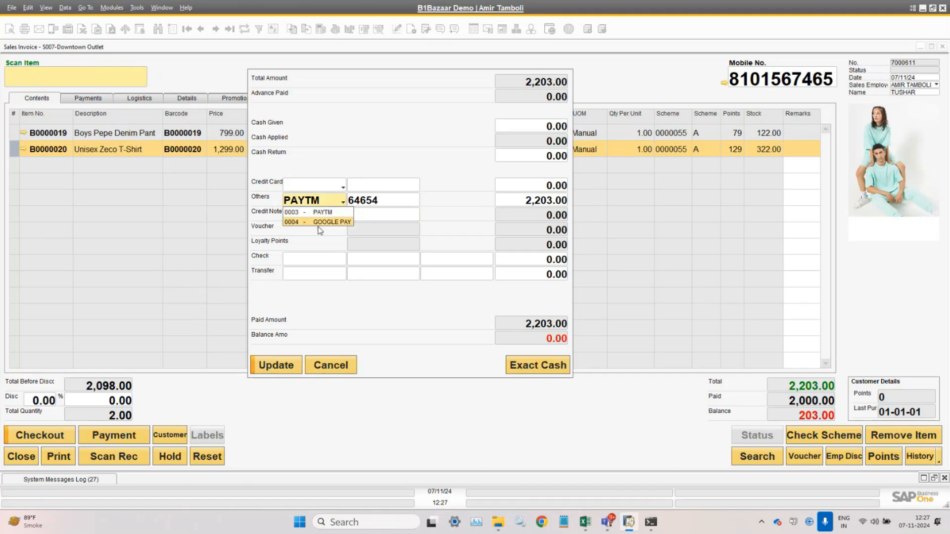
left_click(318, 223)
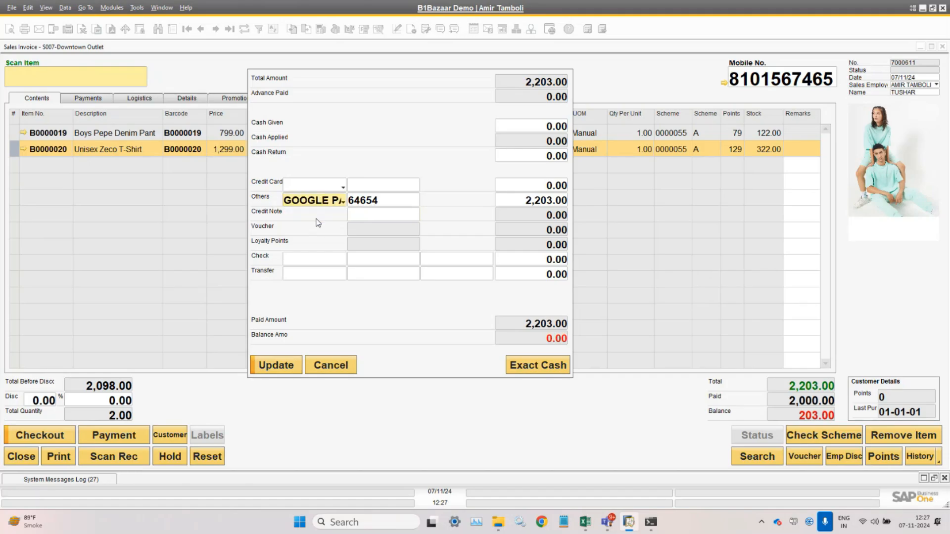
left_click(276, 365)
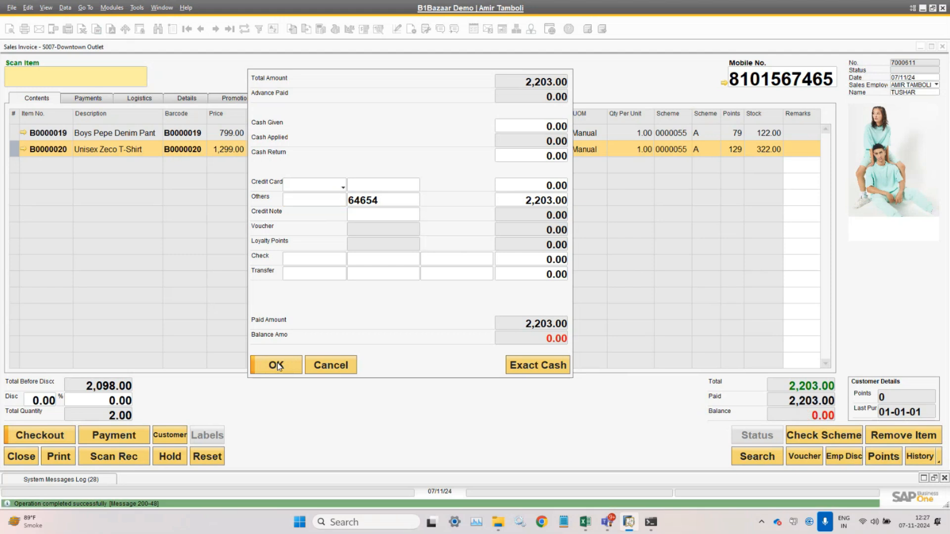
left_click(278, 367)
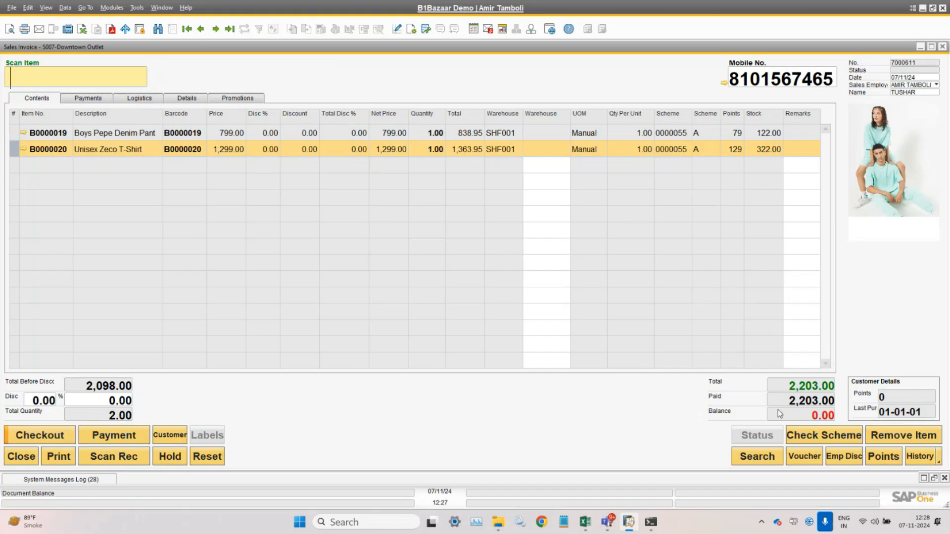
- Check out the paid sale and save its receipt as the PDF 'Receipt -1'
left_click(24, 439)
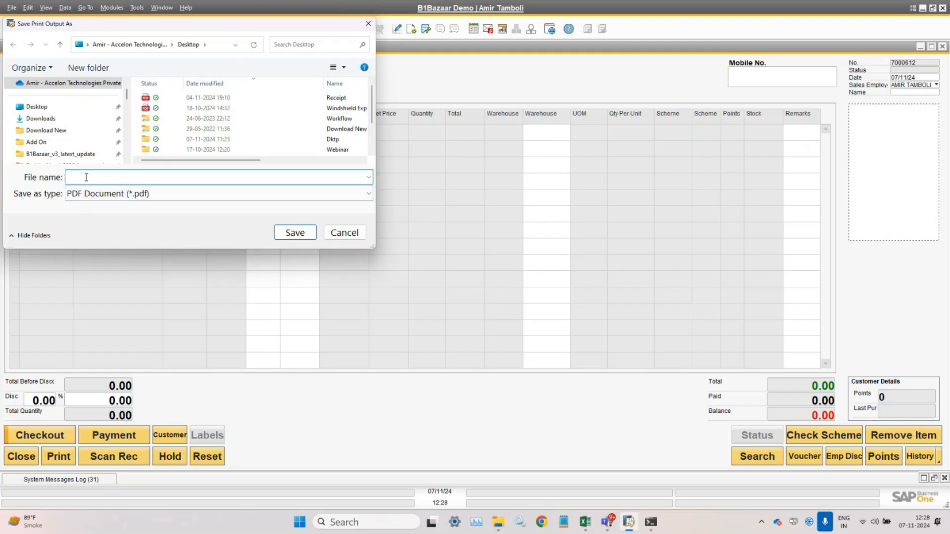
type("Receipt -1")
left_click(297, 234)
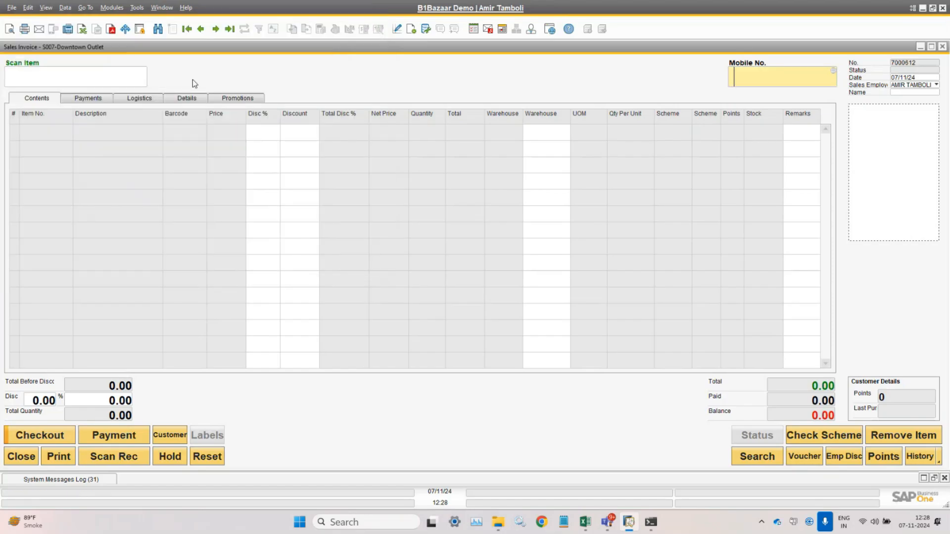
left_click(162, 8)
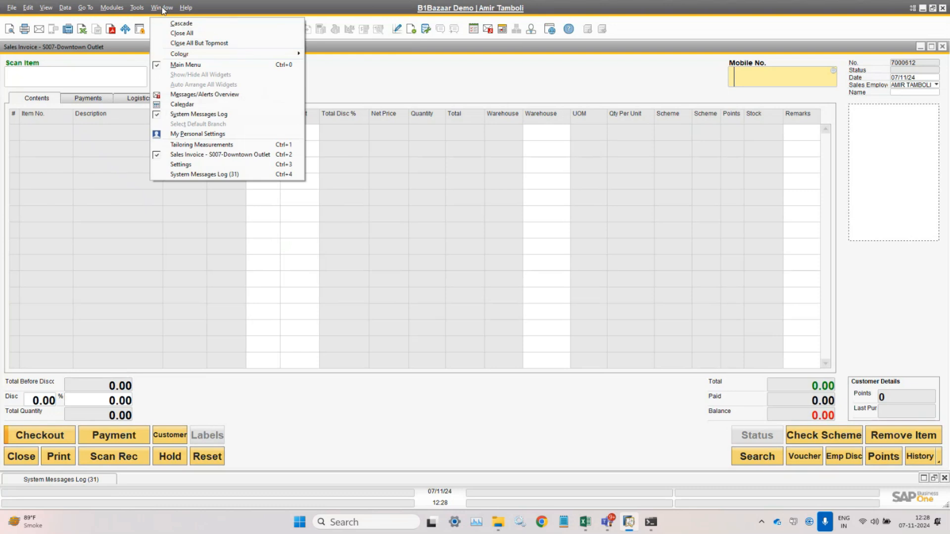
left_click(190, 164)
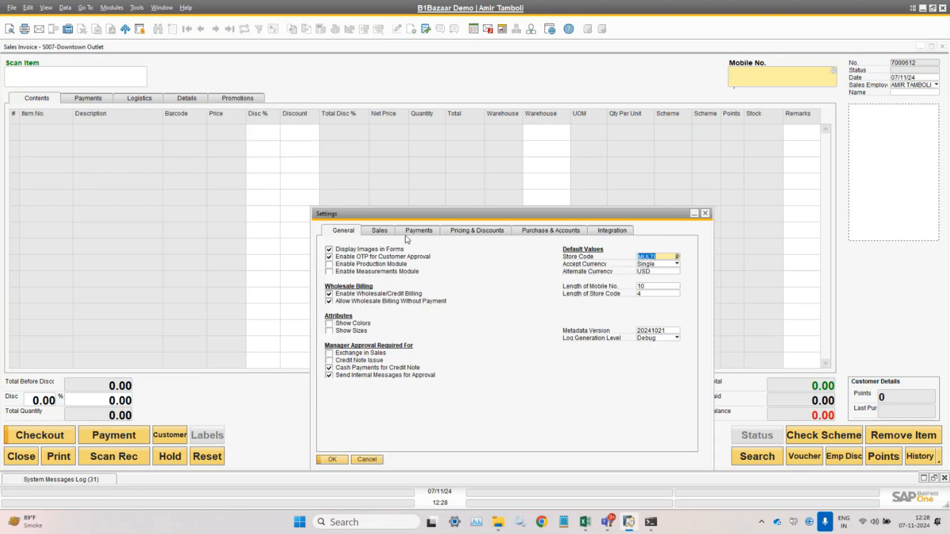
left_click(383, 231)
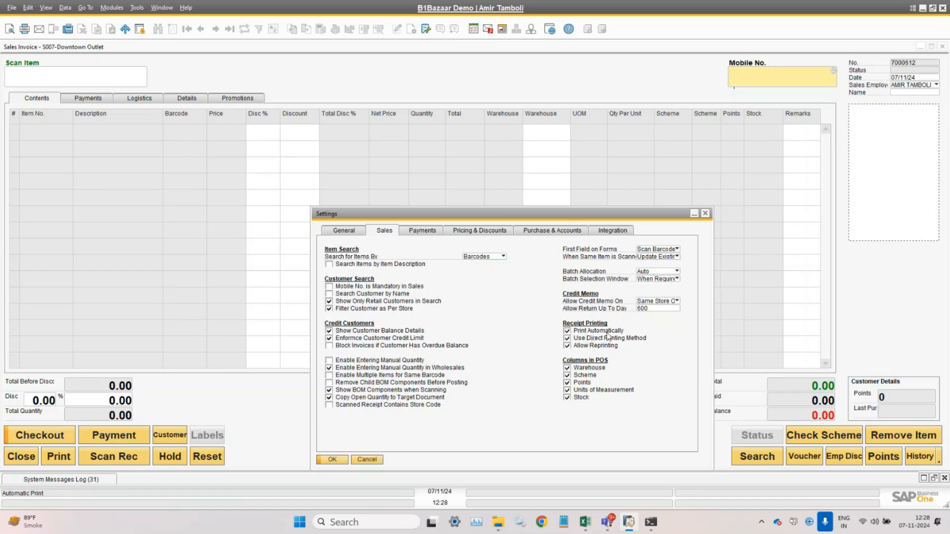
left_click(274, 410)
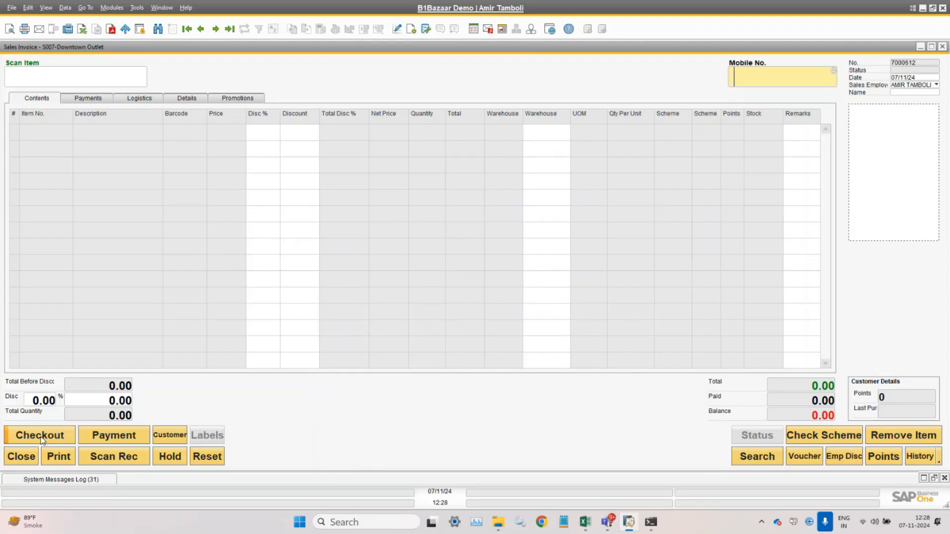
- Open Receipt -1.pdf from the desktop in Edge and scroll through the tax invoice
key("super+d")
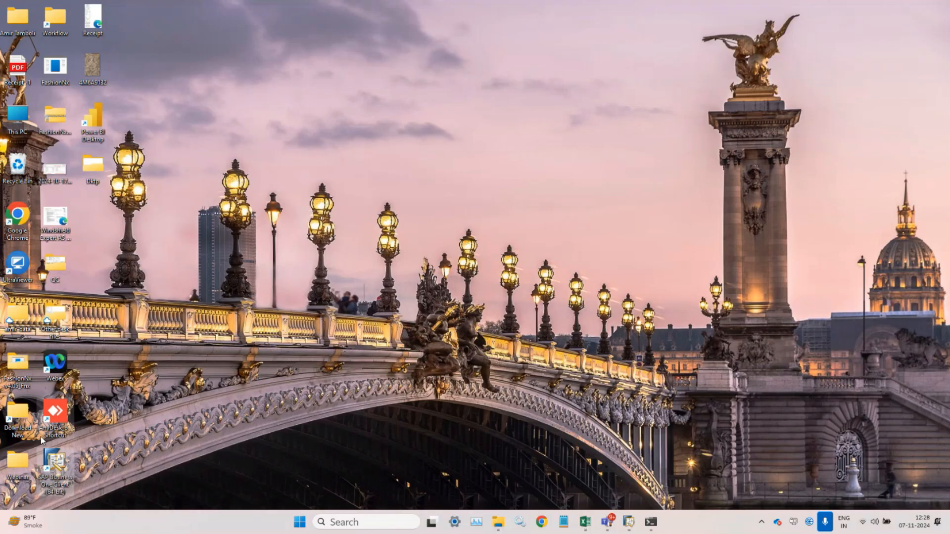
double_click(17, 67)
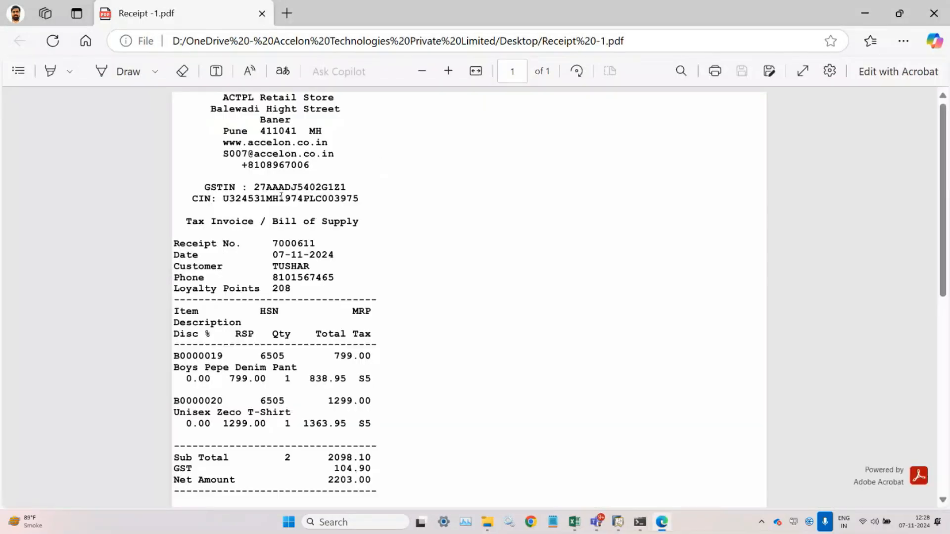
scroll(281, 196, "down", 2)
scroll(281, 196, "up", 2)
scroll(281, 196, "down", 4)
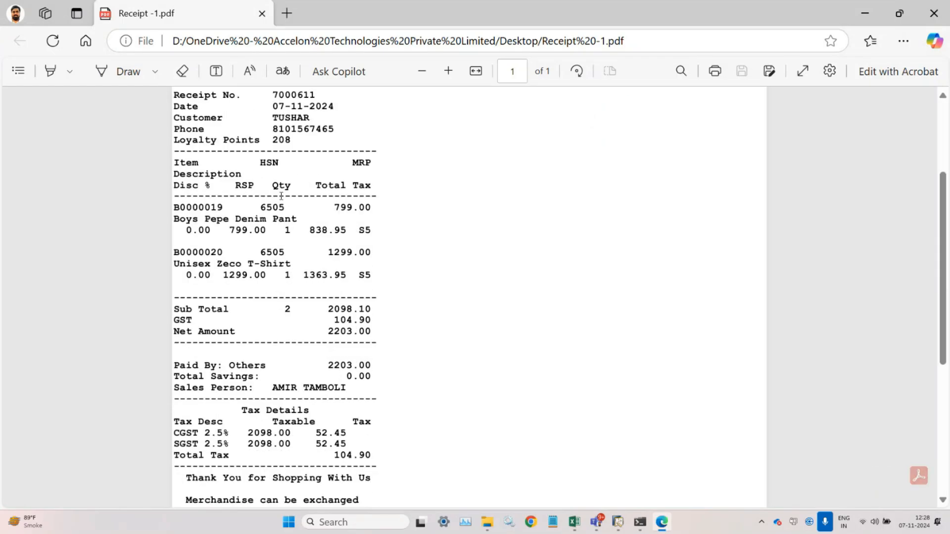
scroll(281, 196, "down", 6)
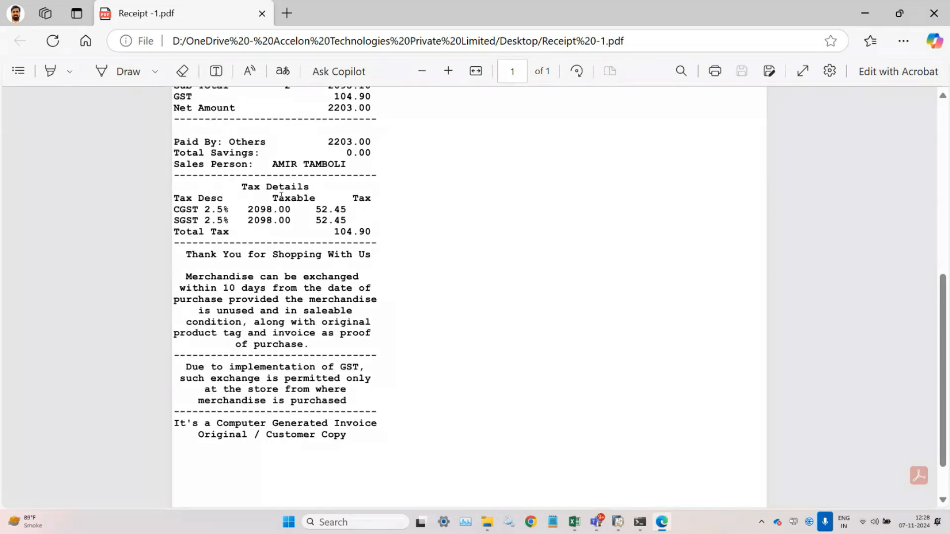
scroll(281, 196, "up", 2)
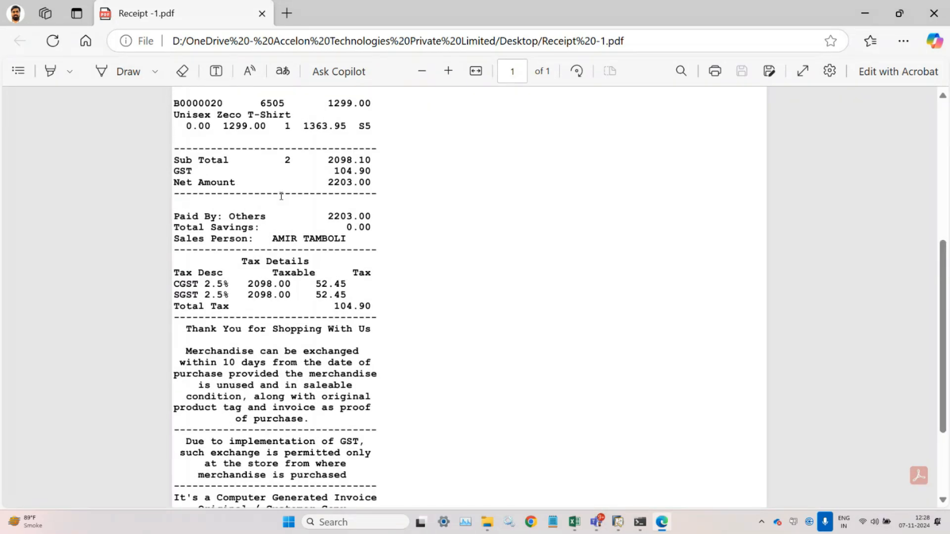
scroll(281, 196, "up", 2)
scroll(273, 193, "up", 4)
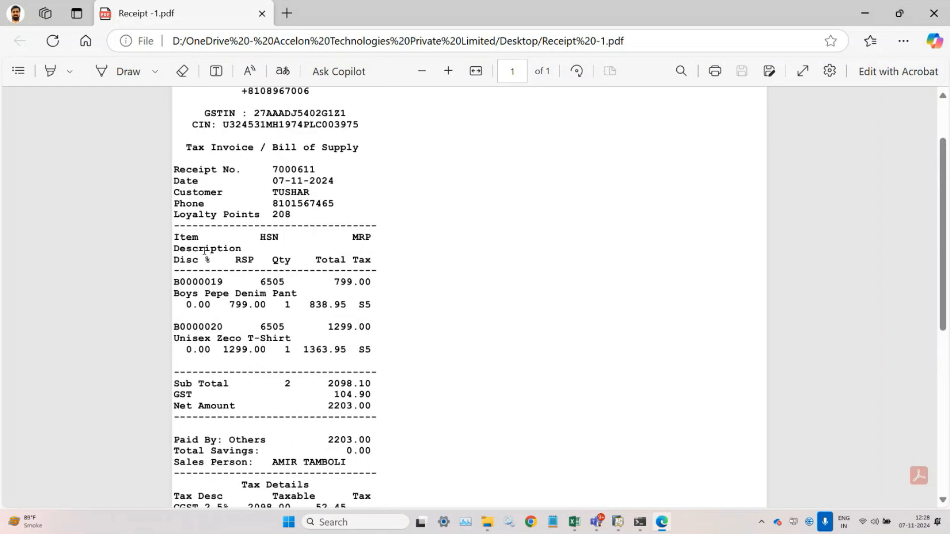
- Highlight the Item, Disc % and MRP headings, item code B0000019 and the 799.00 price
double_click(186, 238)
left_click(186, 250)
left_click_drag(178, 261, 327, 261)
left_click_drag(174, 238, 372, 238)
left_click_drag(174, 282, 369, 285)
left_click_drag(193, 238, 351, 238)
left_click(186, 236)
double_click(358, 282)
left_click(264, 288)
left_click_drag(174, 249, 246, 249)
left_click(177, 292)
left_click_drag(175, 293, 315, 294)
left_click_drag(176, 261, 374, 261)
left_click(366, 261)
left_click_drag(181, 305, 367, 307)
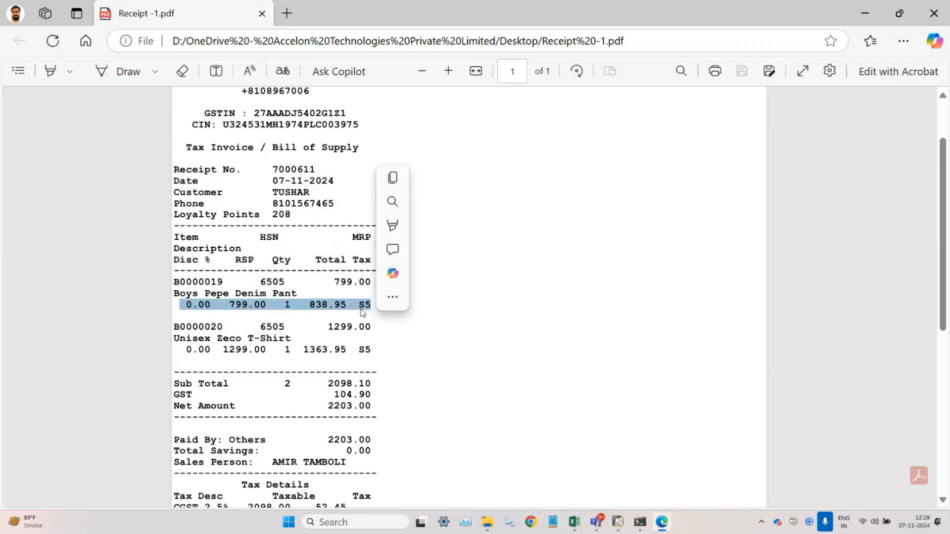
left_click(244, 307)
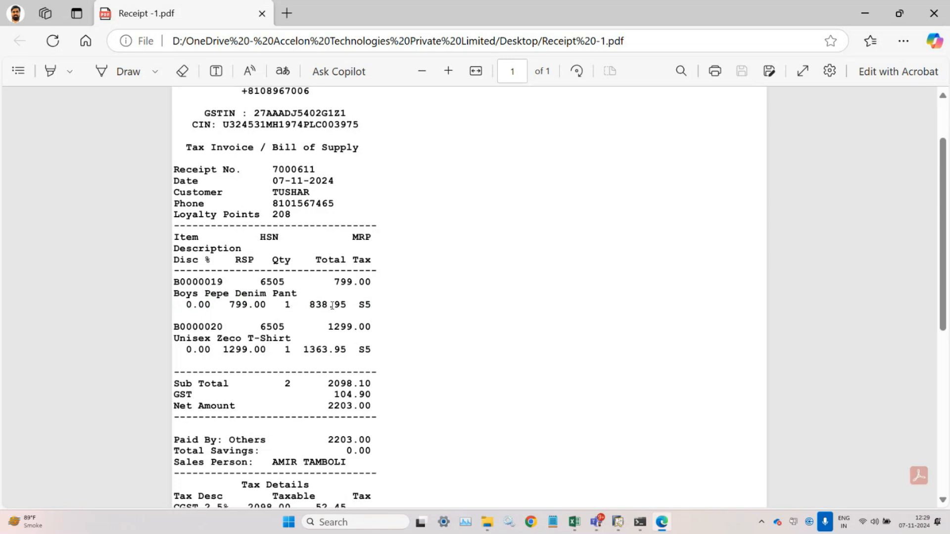
double_click(366, 305)
scroll(325, 344, "down", 2)
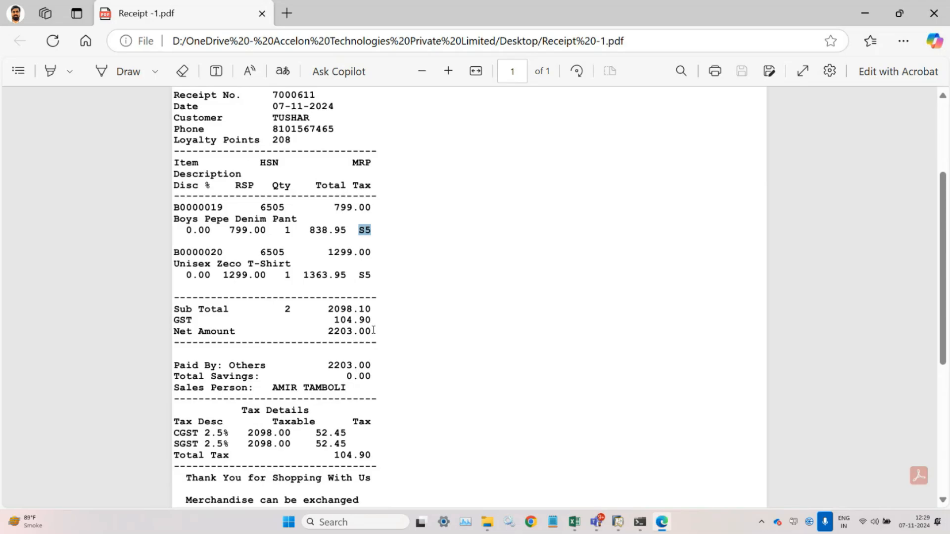
scroll(374, 330, "down", 3)
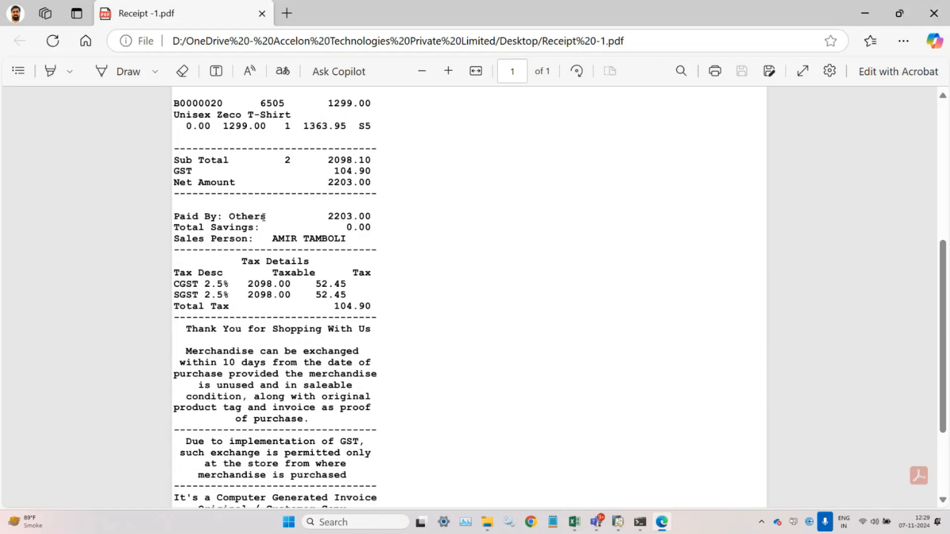
double_click(345, 216)
left_click(244, 228)
left_click_drag(175, 232, 287, 227)
left_click(288, 226)
left_click_drag(176, 229, 370, 227)
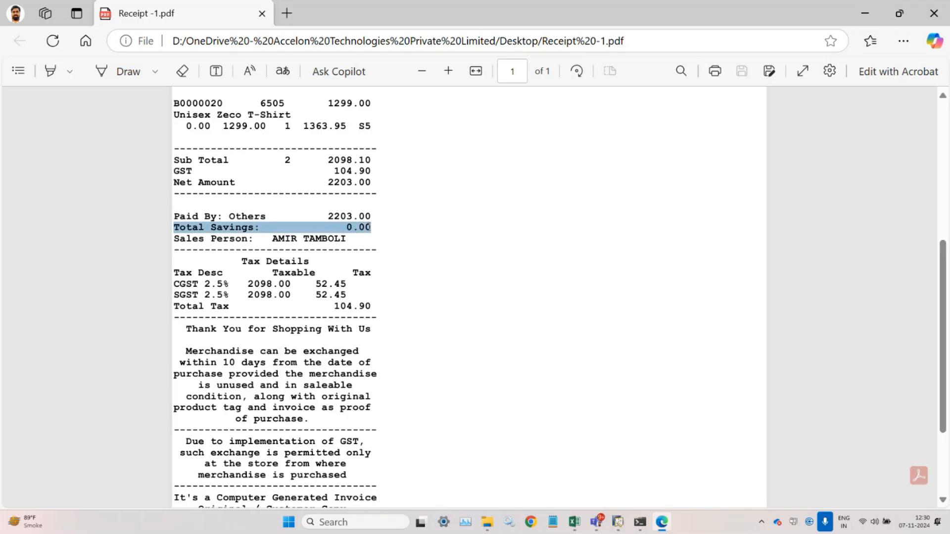
left_click(353, 242)
left_click_drag(175, 240, 348, 238)
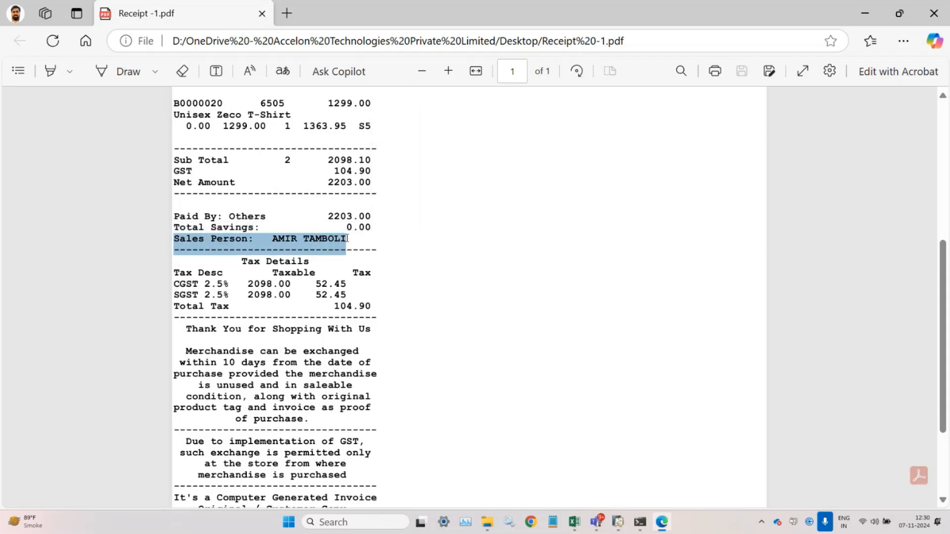
left_click(618, 521)
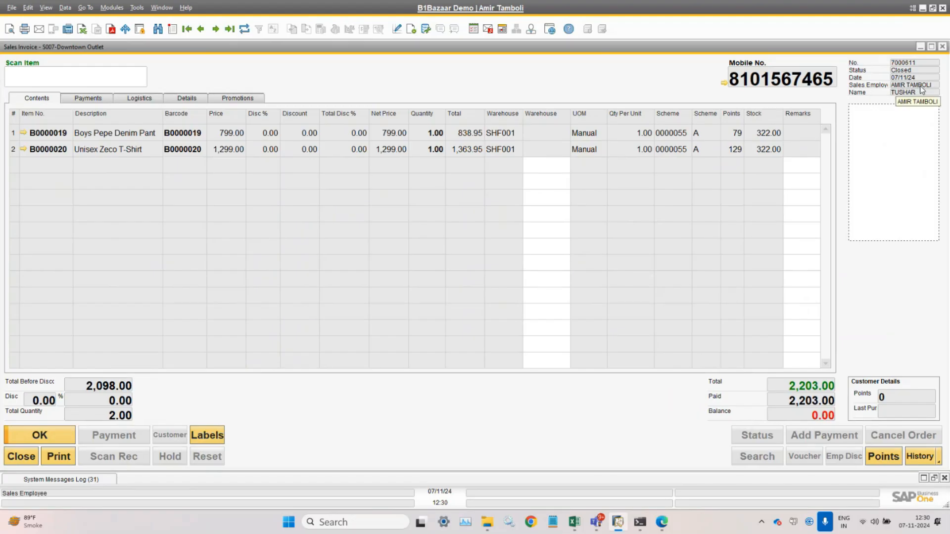
mouse_move(662, 522)
left_click(662, 461)
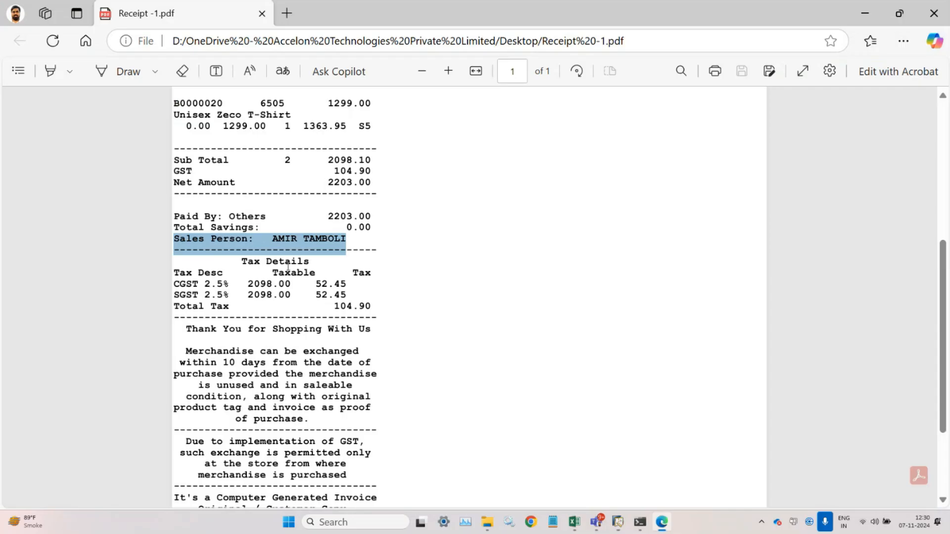
left_click_drag(180, 262, 383, 311)
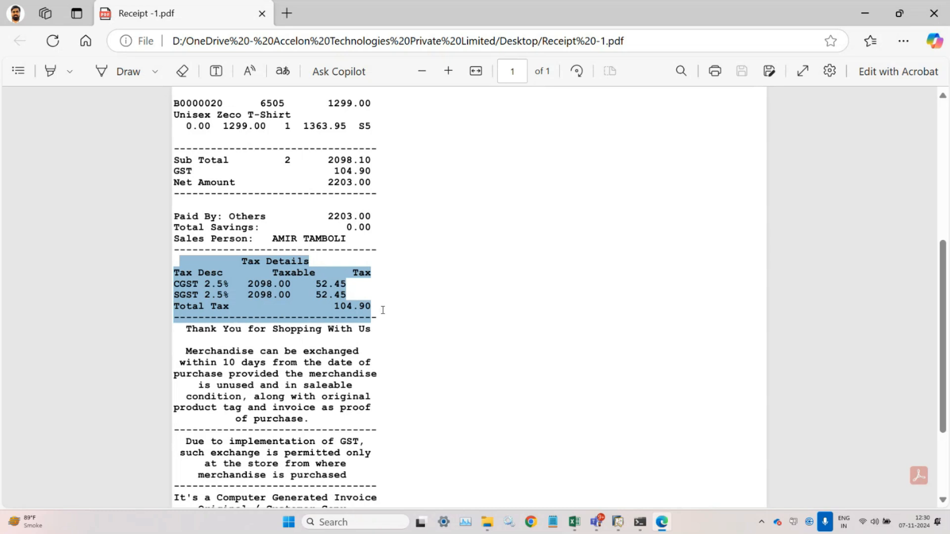
left_click_drag(383, 310, 383, 310)
scroll(237, 384, "down", 3)
left_click(187, 221)
double_click(187, 221)
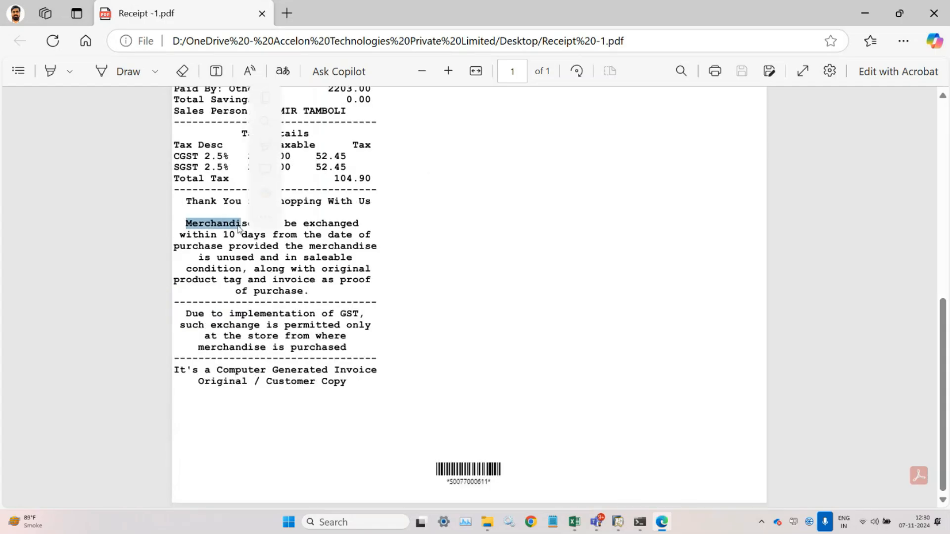
left_click_drag(187, 201, 394, 293)
left_click(230, 246)
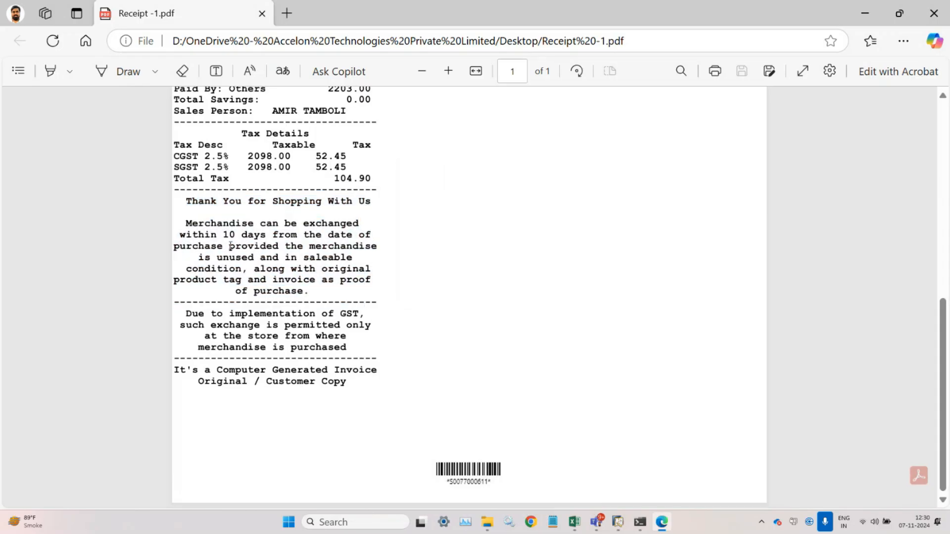
left_click_drag(186, 222, 377, 239)
double_click(254, 235)
double_click(227, 236)
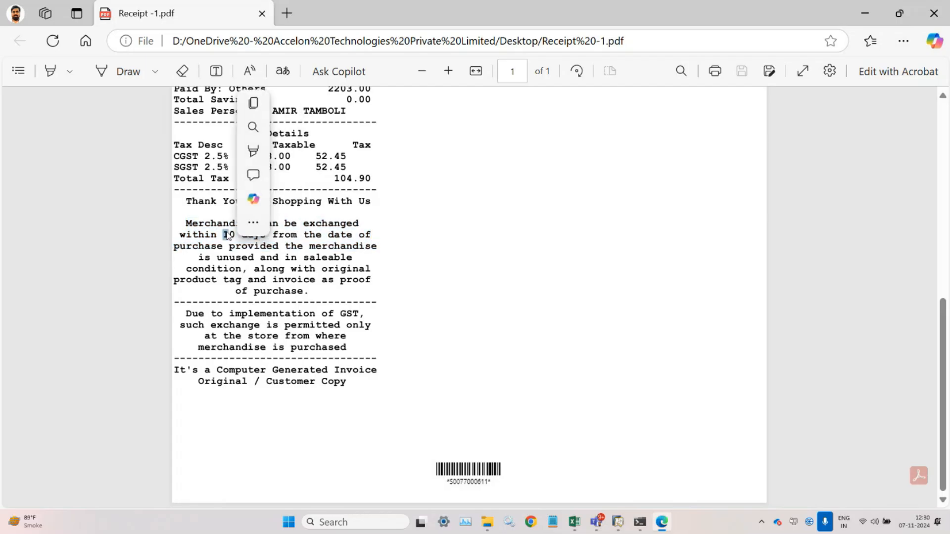
left_click(228, 236)
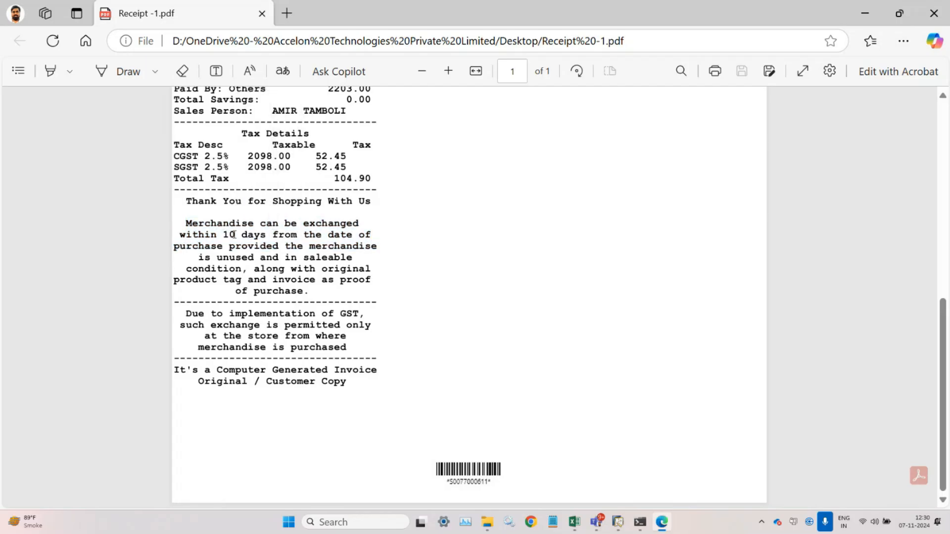
left_click_drag(222, 235, 368, 259)
left_click(233, 237)
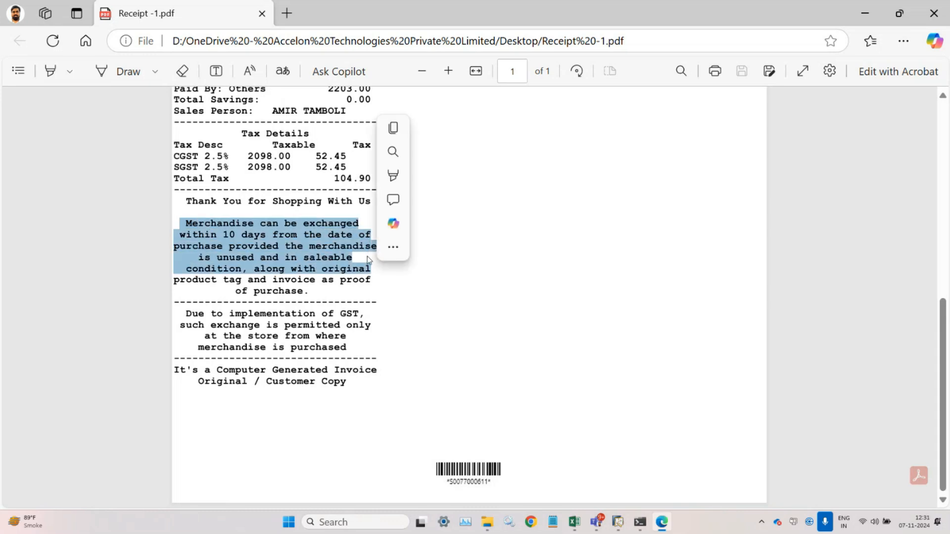
scroll(282, 196, "up", 5)
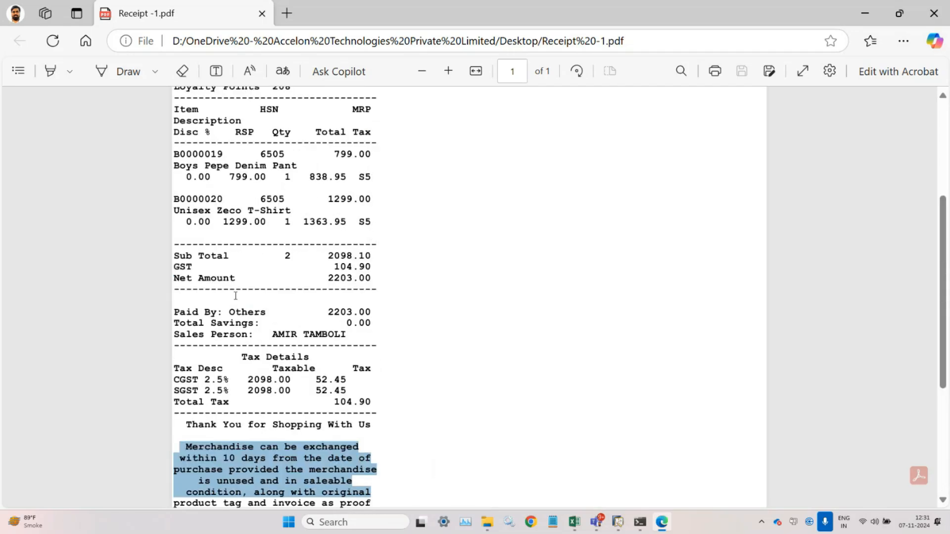
scroll(238, 228, "down", 3)
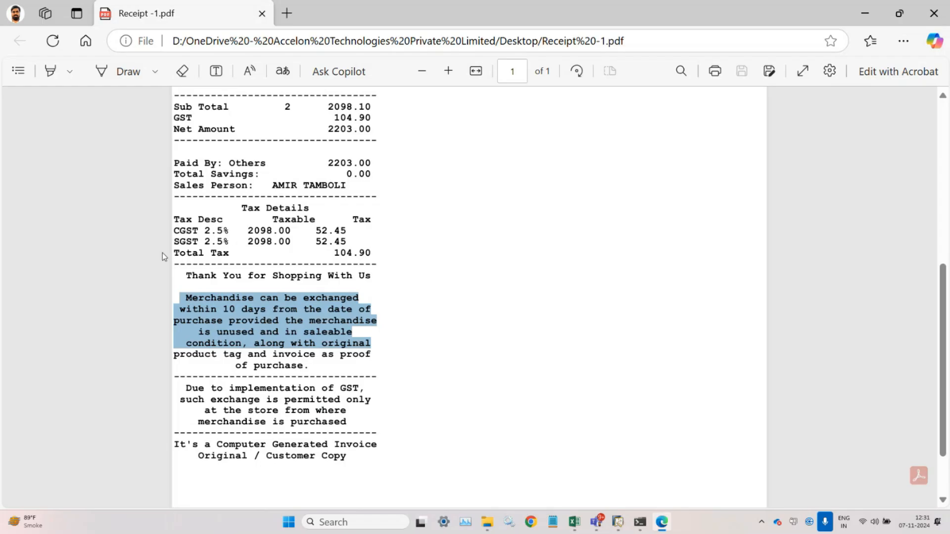
left_click(245, 316)
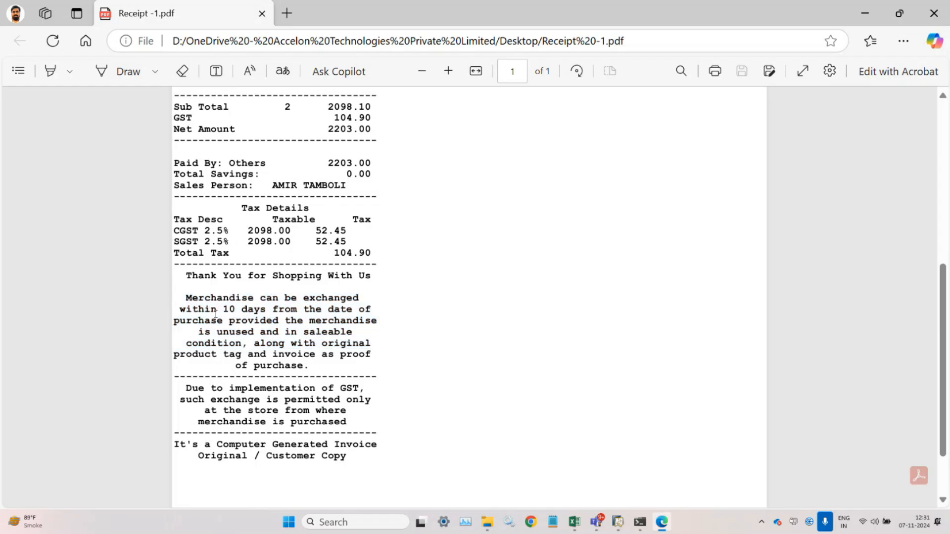
left_click_drag(218, 313, 241, 316)
double_click(231, 314)
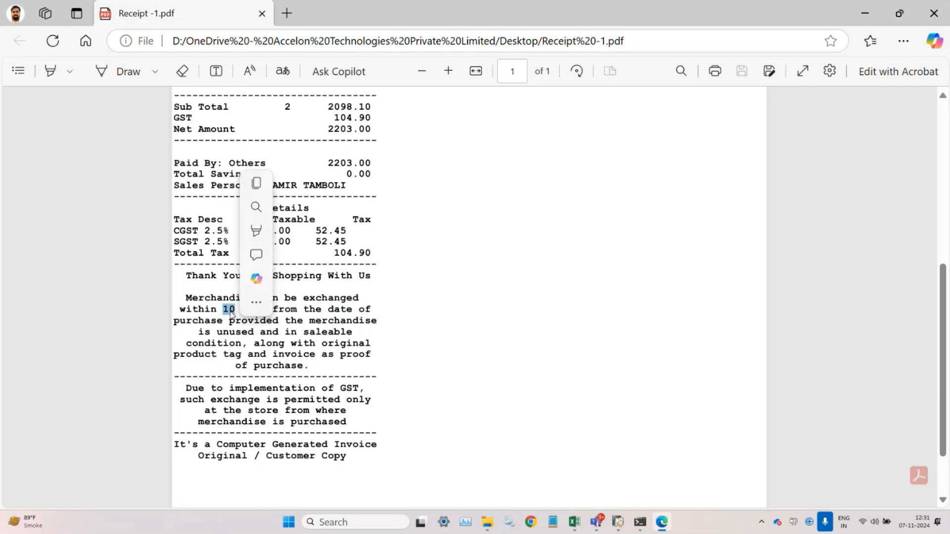
left_click(225, 310)
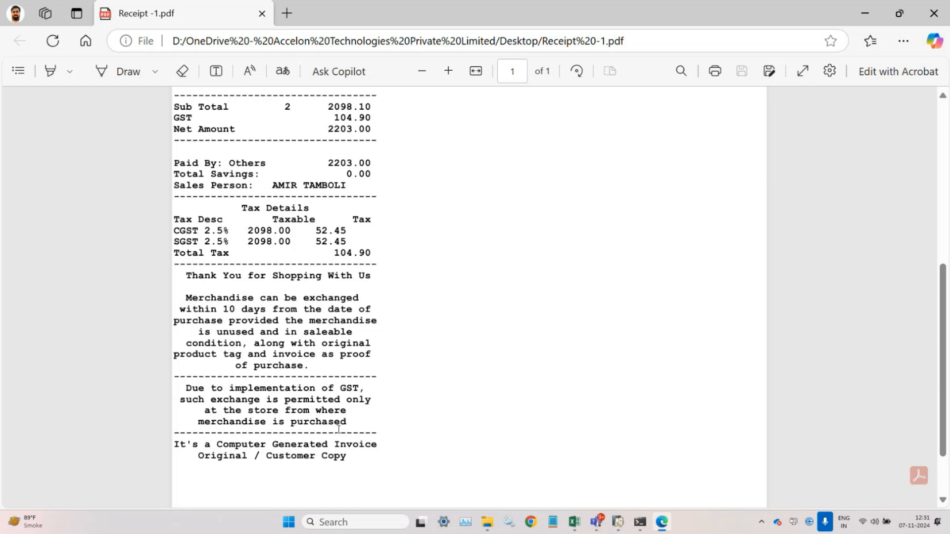
scroll(339, 412, "down", 2)
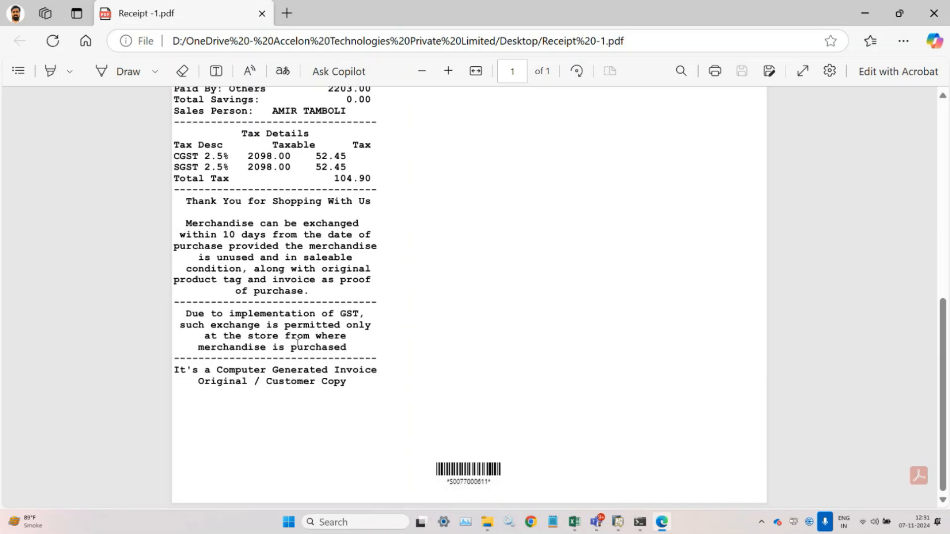
scroll(619, 334, "up", 8)
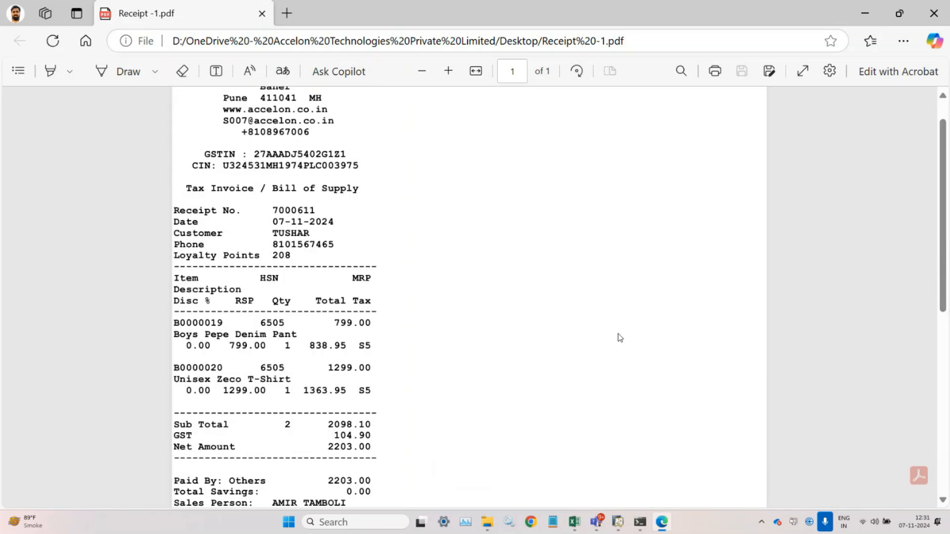
scroll(619, 334, "down", 8)
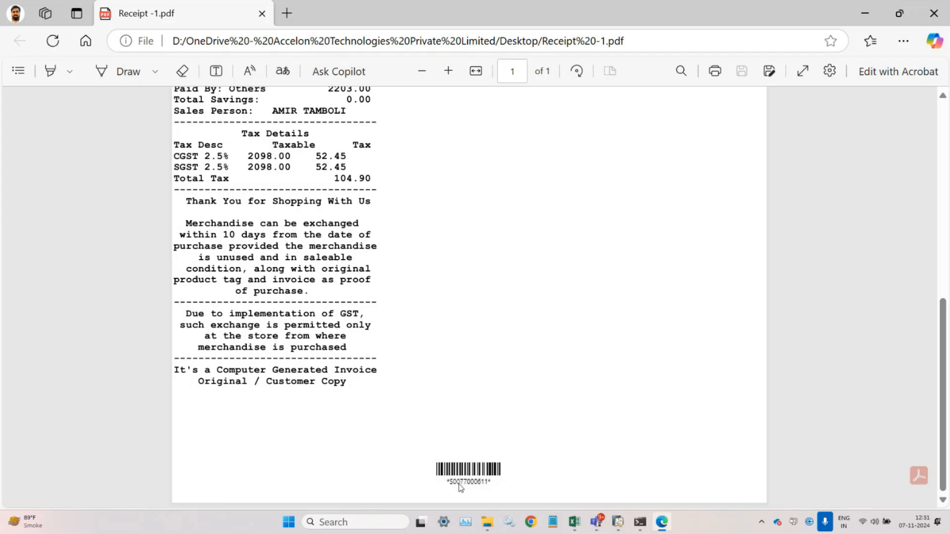
scroll(318, 276, "up", 8)
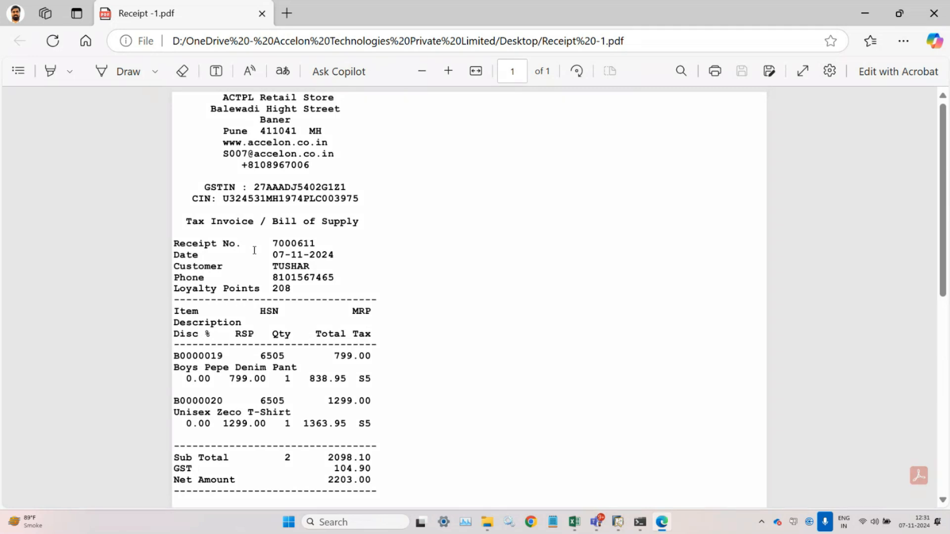
scroll(254, 249, "down", 8)
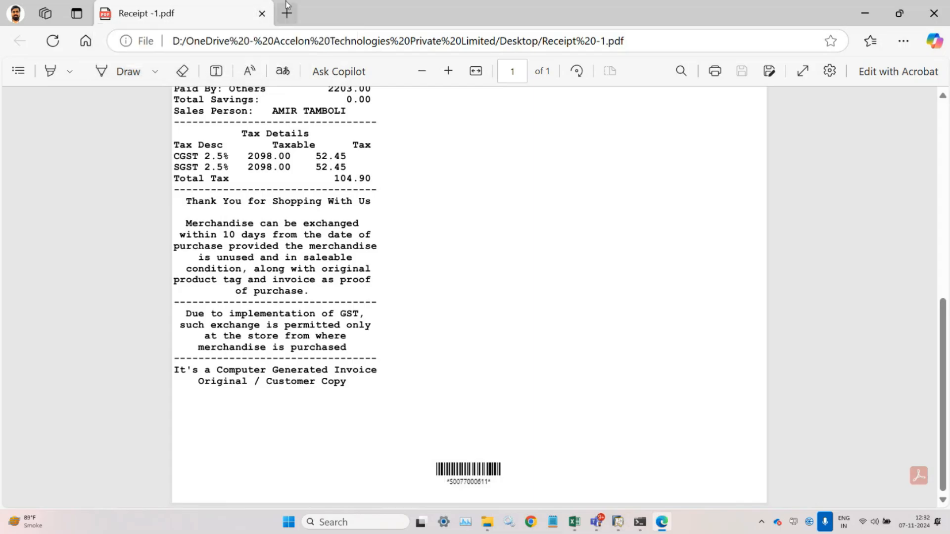
- Close the receipt PDF and browse the Sales Invoice window's File and Edit menus
left_click(262, 14)
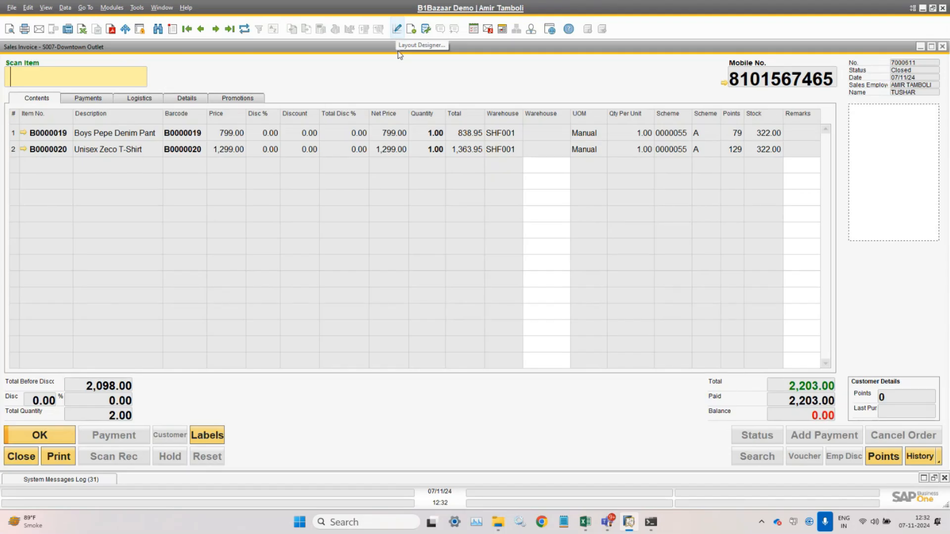
left_click(16, 13)
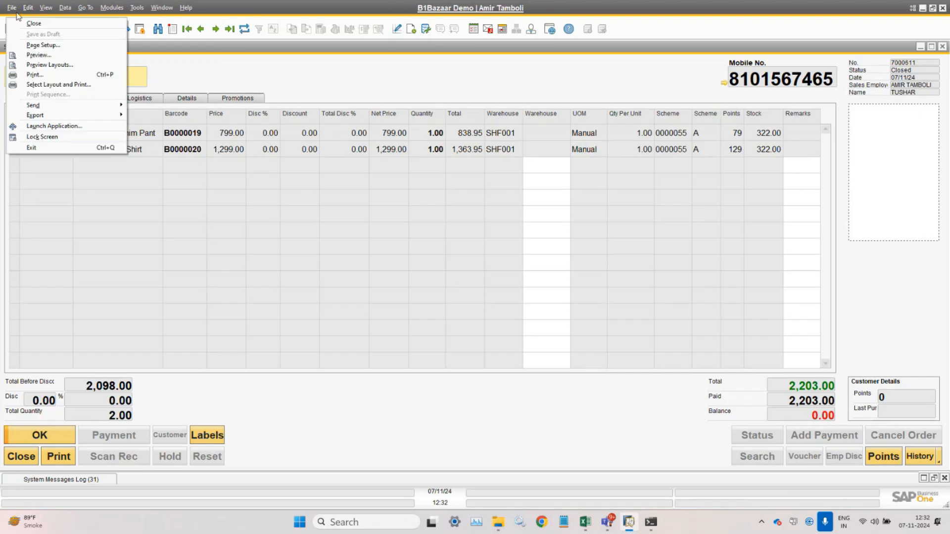
left_click(312, 79)
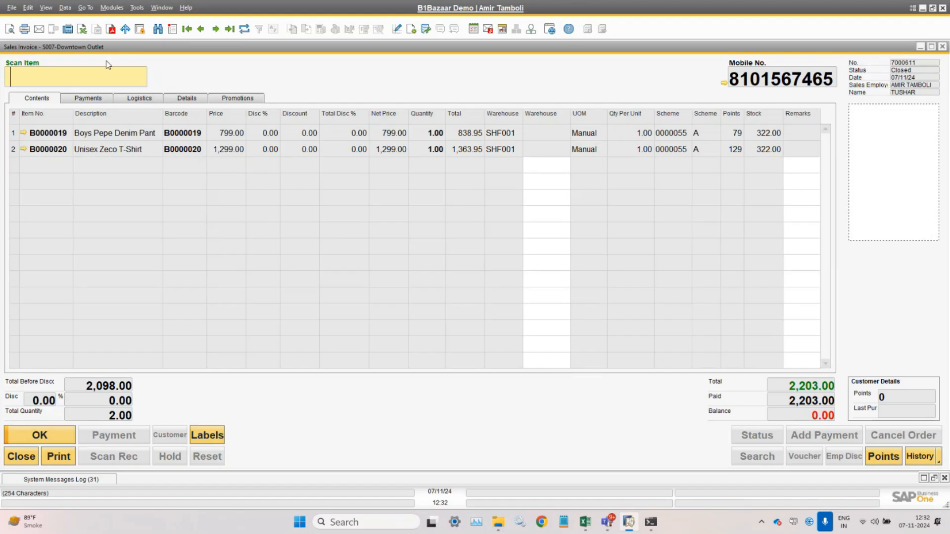
left_click(28, 8)
left_click(28, 8)
left_click(12, 7)
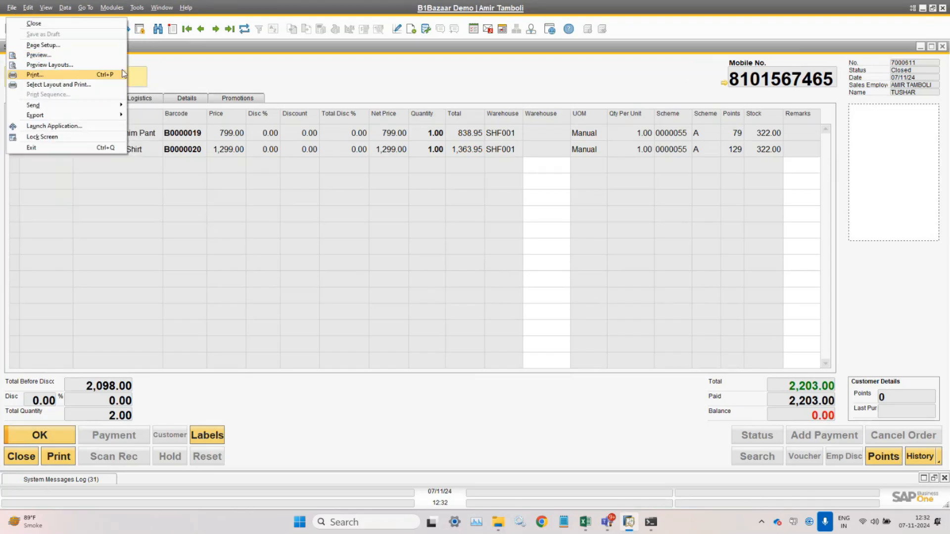
left_click(380, 79)
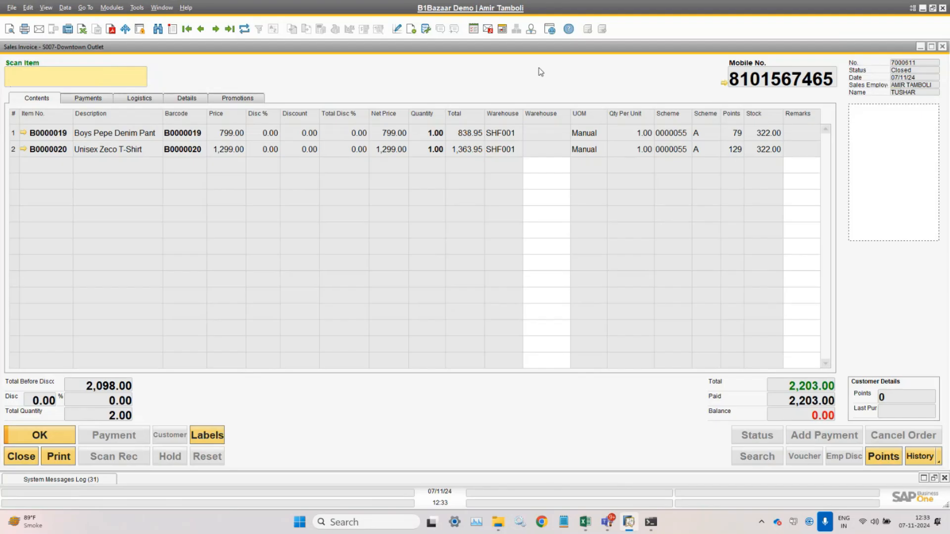
- Review the POS Settings payment and currency options, then cancel without changes
left_click(162, 8)
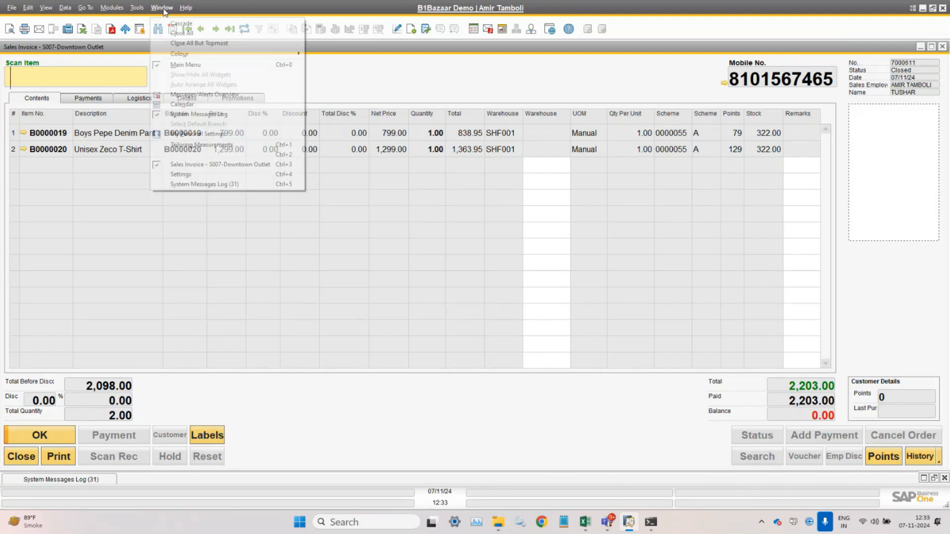
left_click(235, 180)
left_click(162, 8)
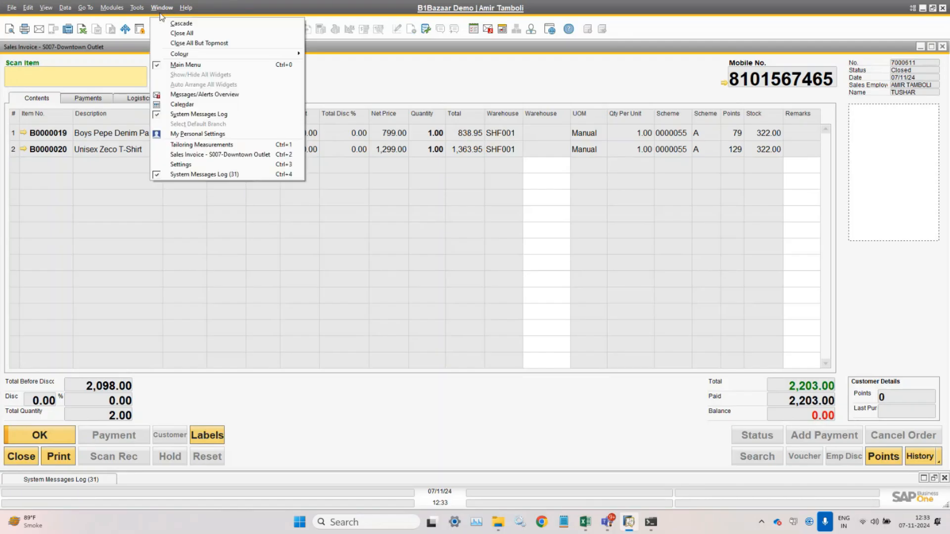
left_click(214, 169)
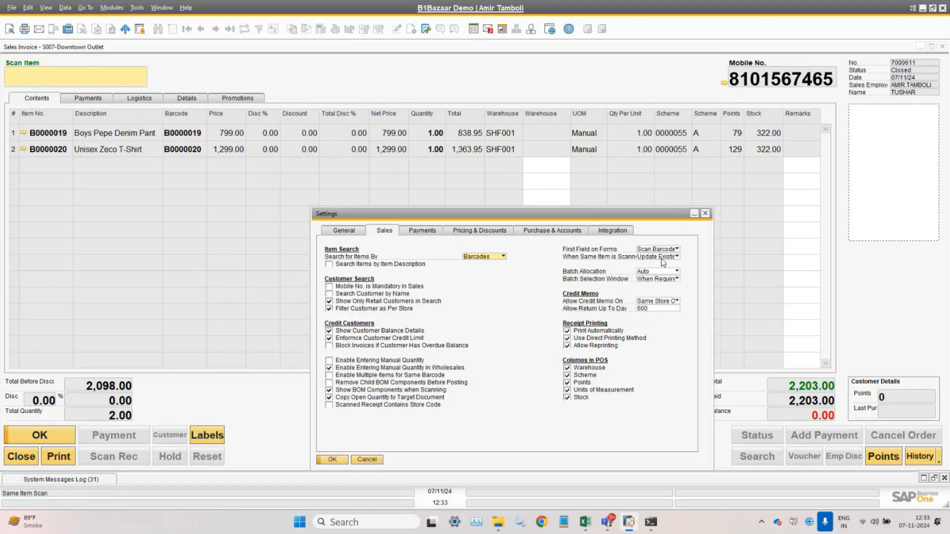
left_click(437, 233)
left_click(343, 231)
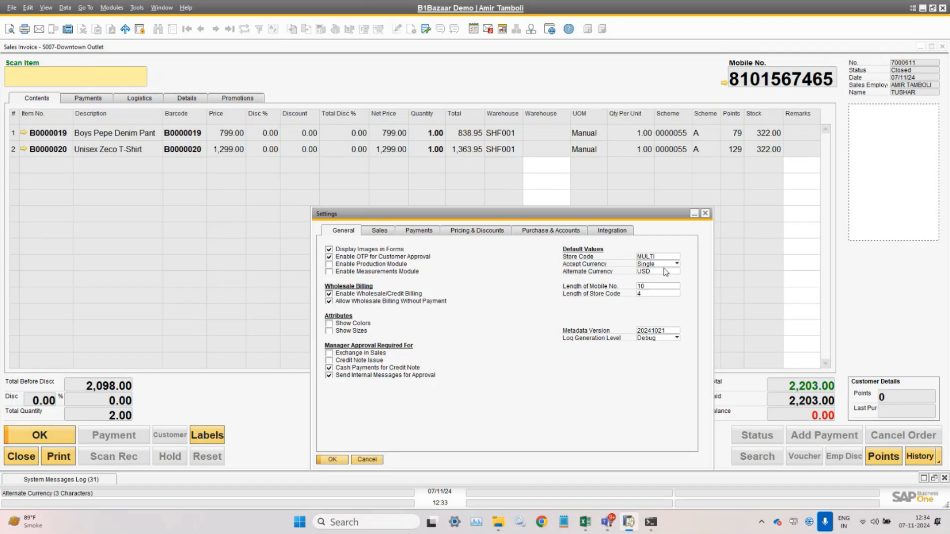
left_click(367, 460)
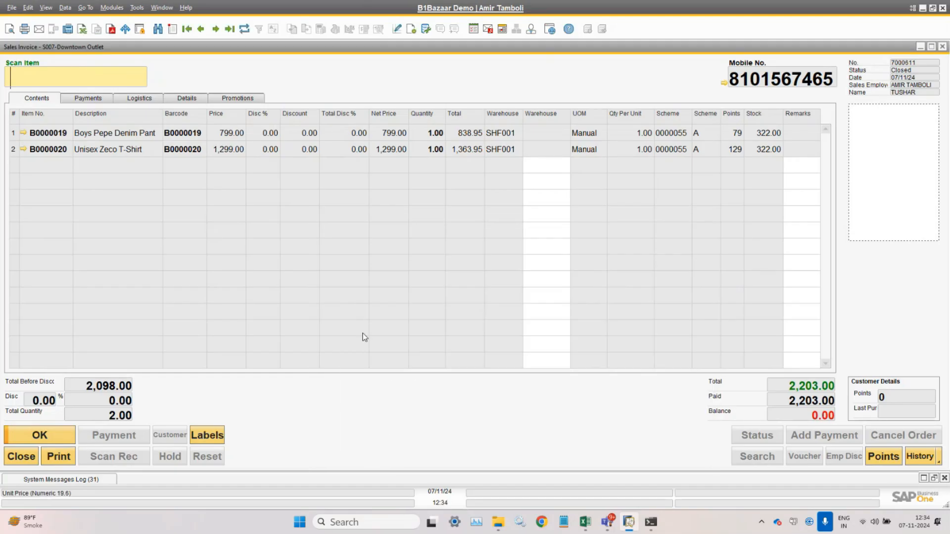
- Start a new invoice for the customer's mobile number with items B0000019 and B0000020
left_click(173, 30)
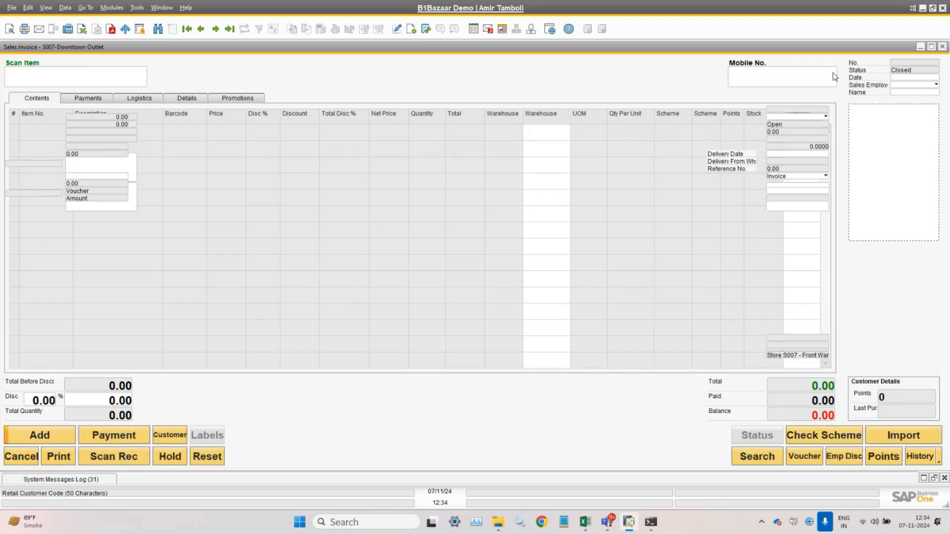
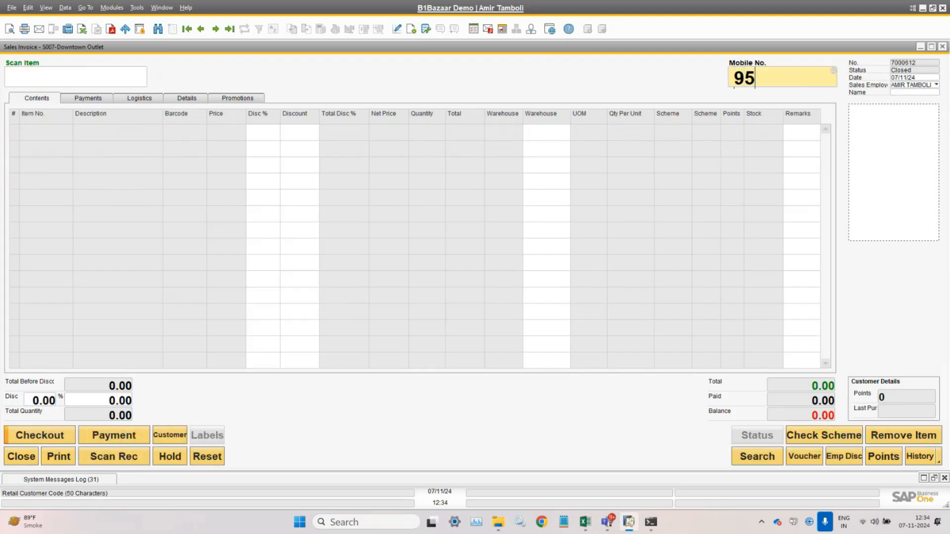
key("Return")
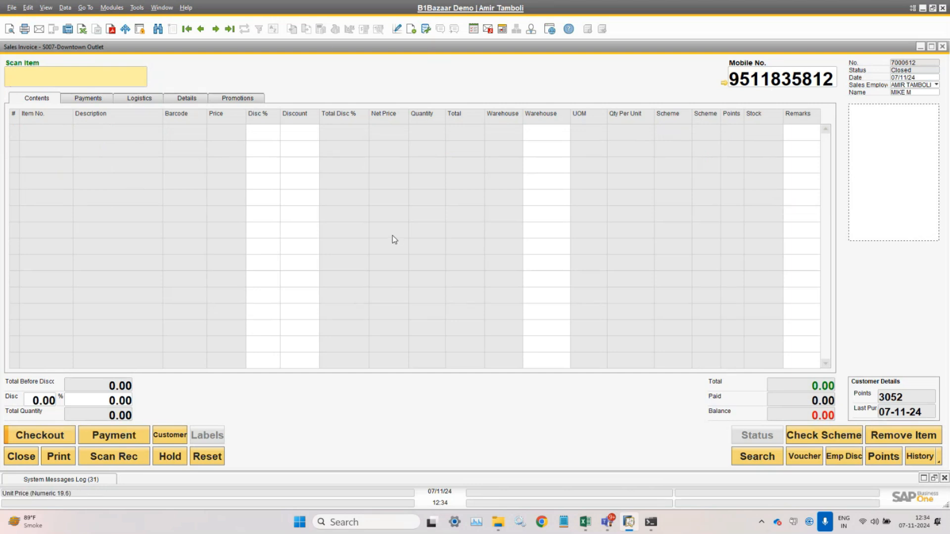
type("B0000019")
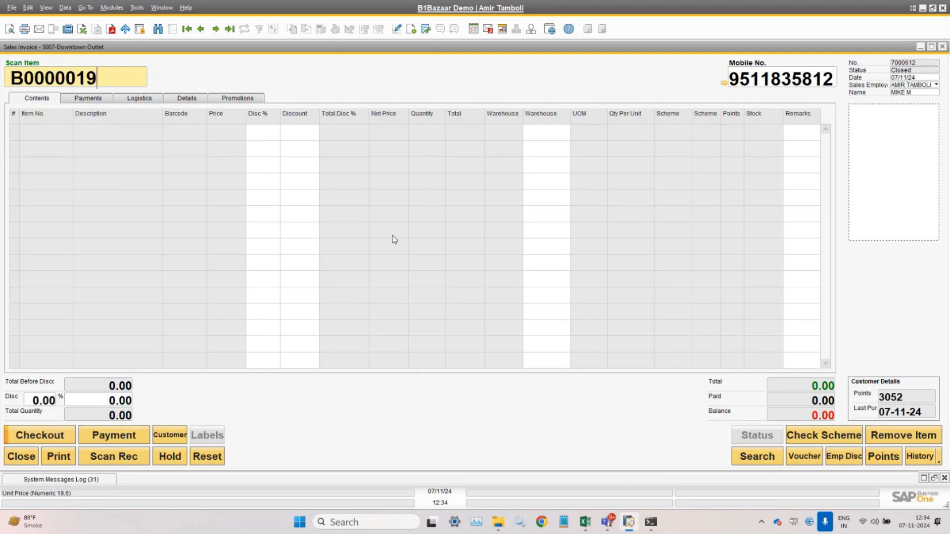
key("Return")
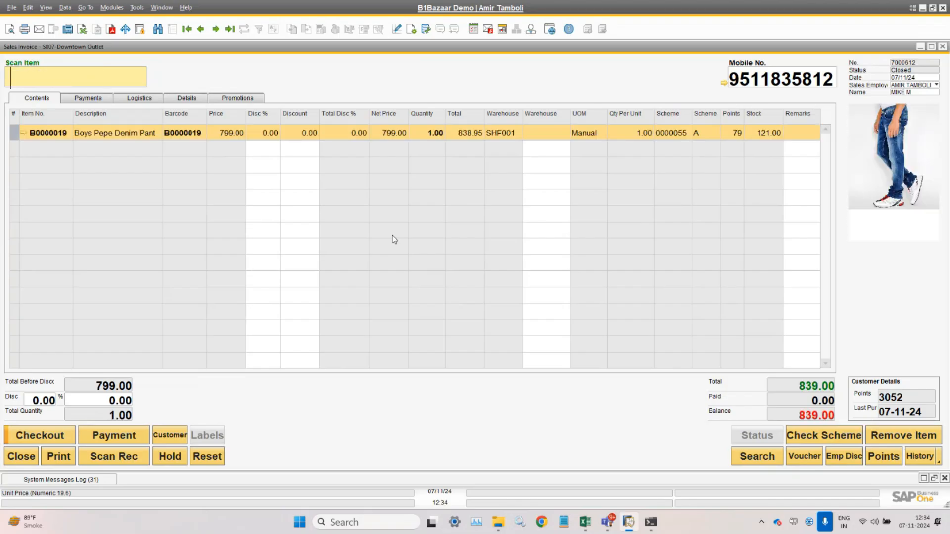
type("B0000019")
key("BackSpace")
key("BackSpace")
type("20")
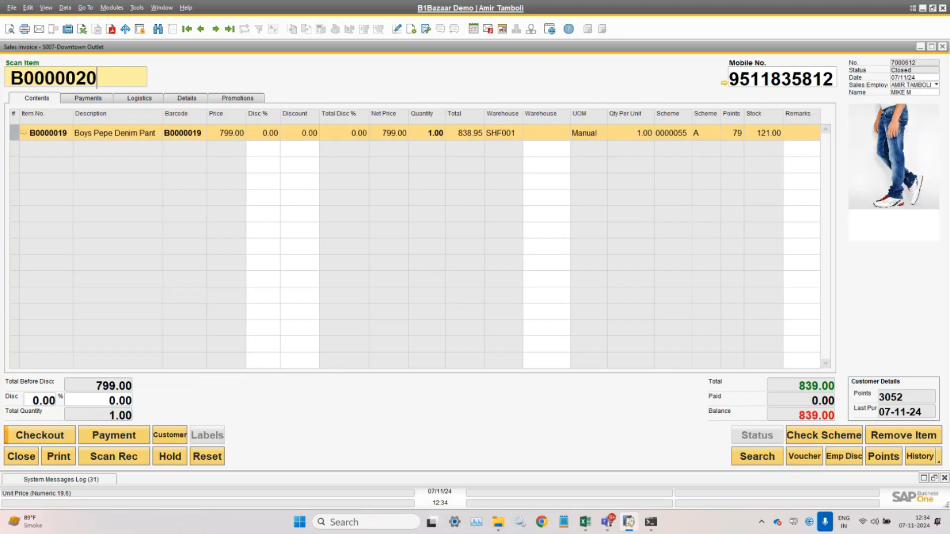
key("Return")
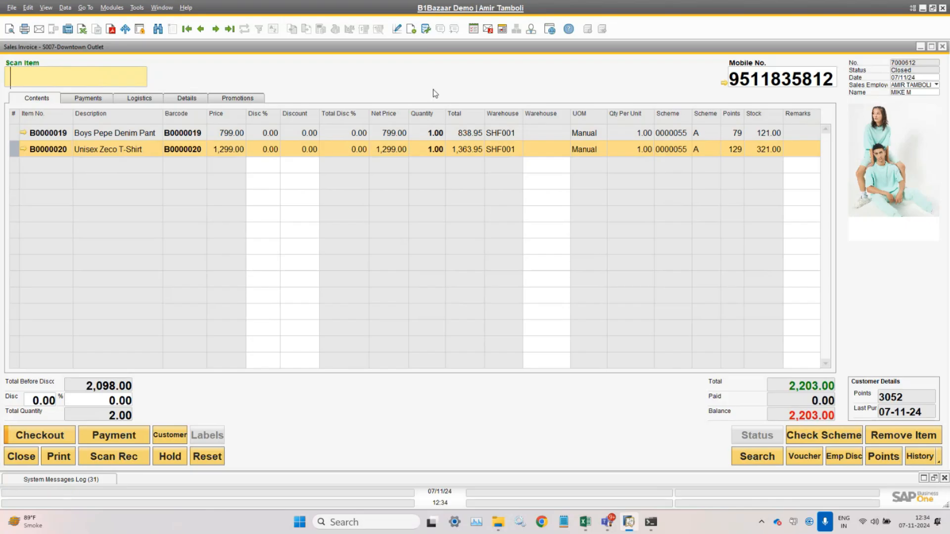
- Fit the grid column widths and open the checkout payment dialog
left_click(46, 7)
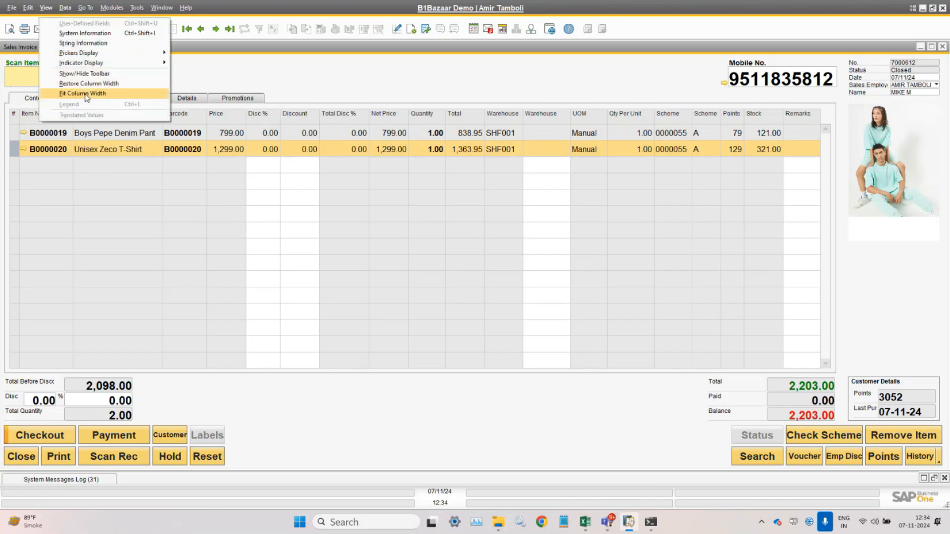
left_click(87, 96)
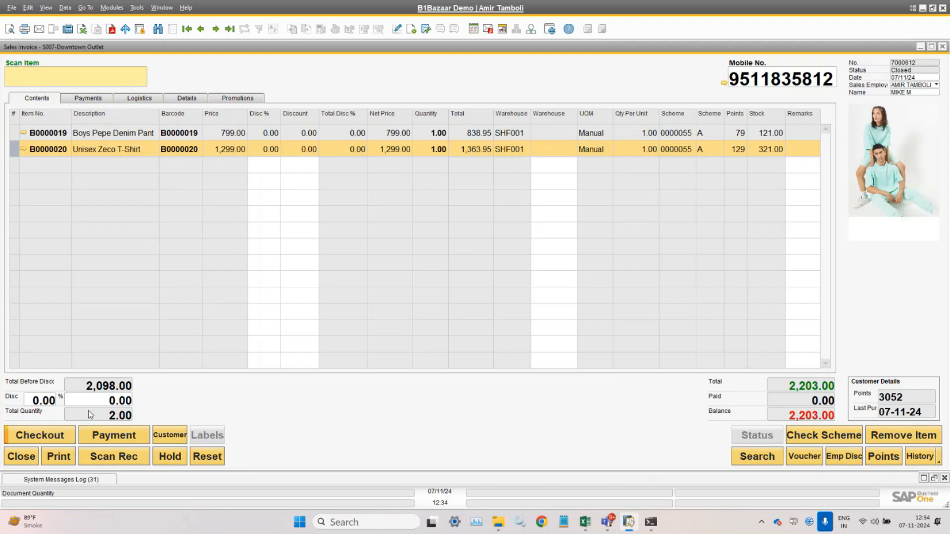
left_click(59, 434)
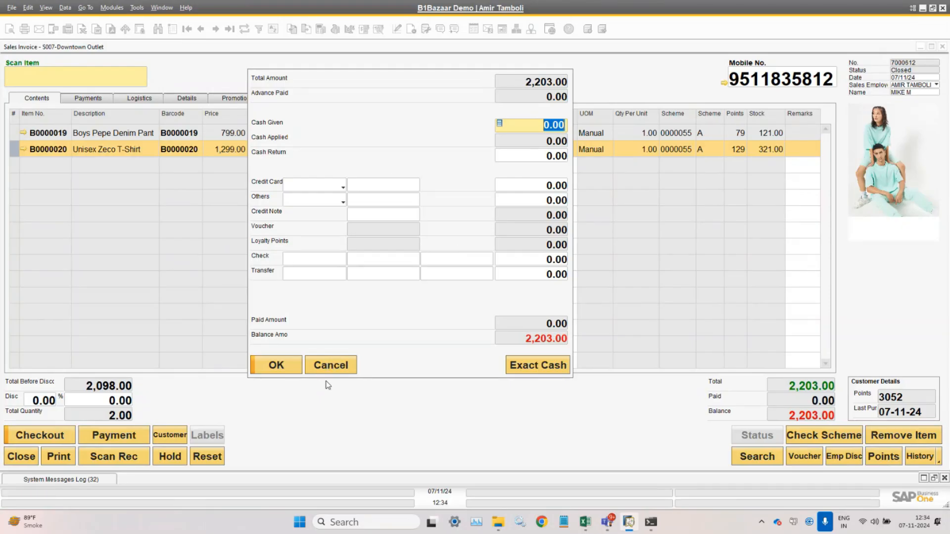
- Cancel the payment dialog and open POS Settings from the Modules menu
left_click(331, 365)
left_click(162, 7)
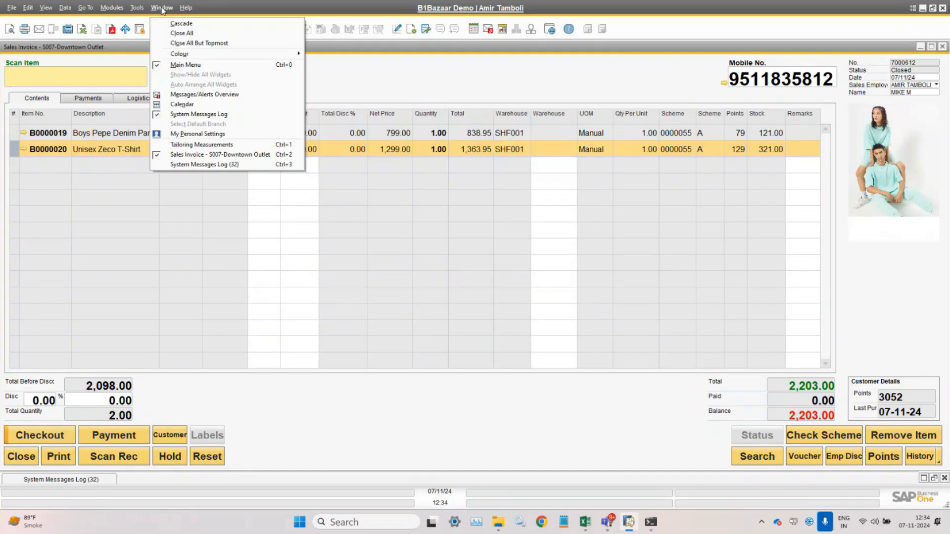
left_click(213, 178)
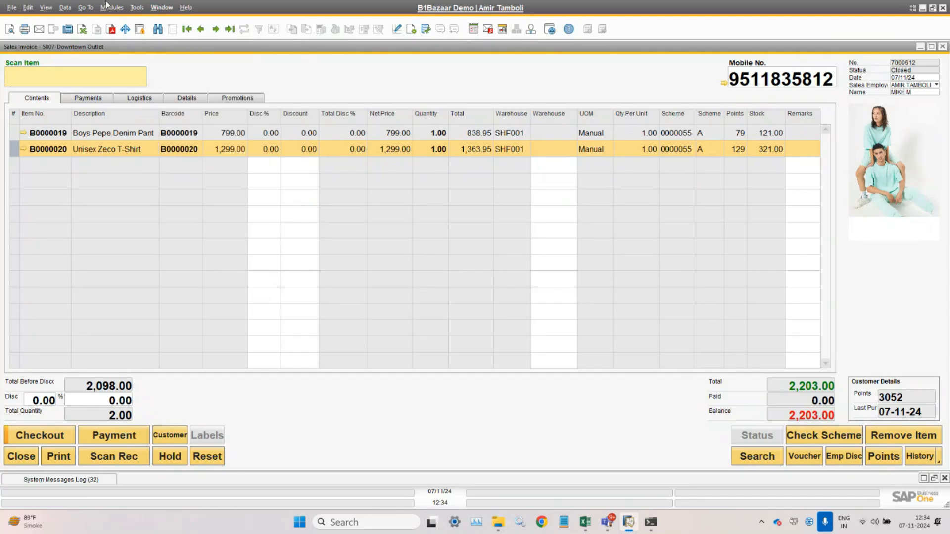
left_click(111, 8)
mouse_move(138, 63)
mouse_move(217, 241)
left_click(313, 399)
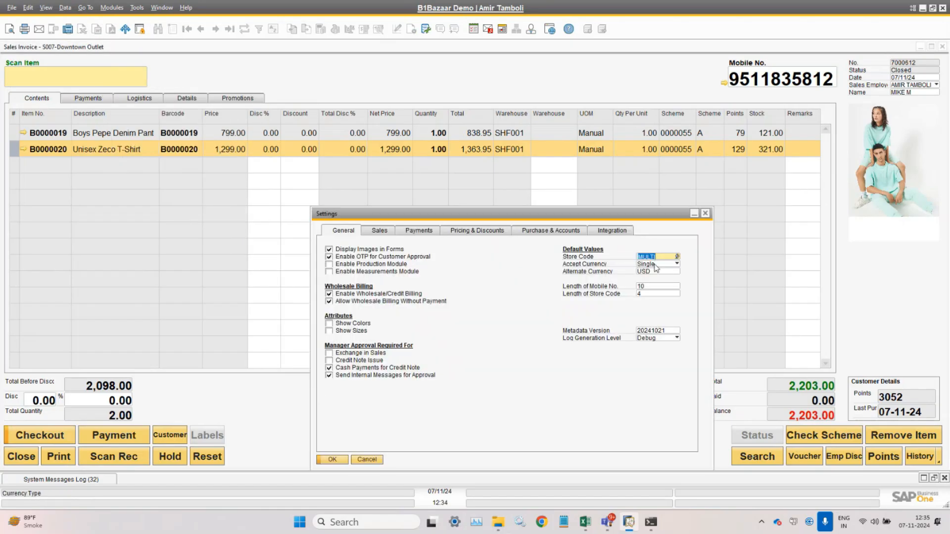
- Set Accept Currency to Dual with USD as alternate, save, and close Settings
left_click(656, 265)
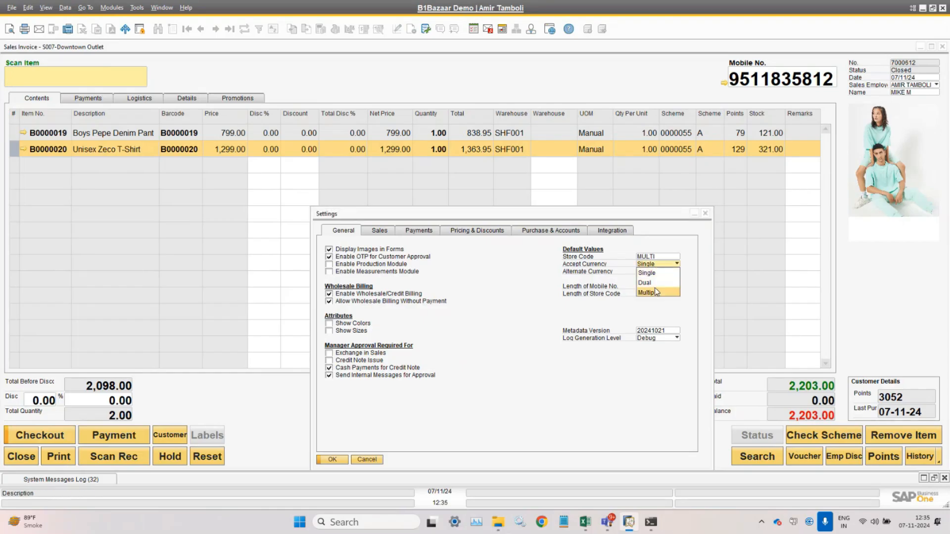
left_click(656, 285)
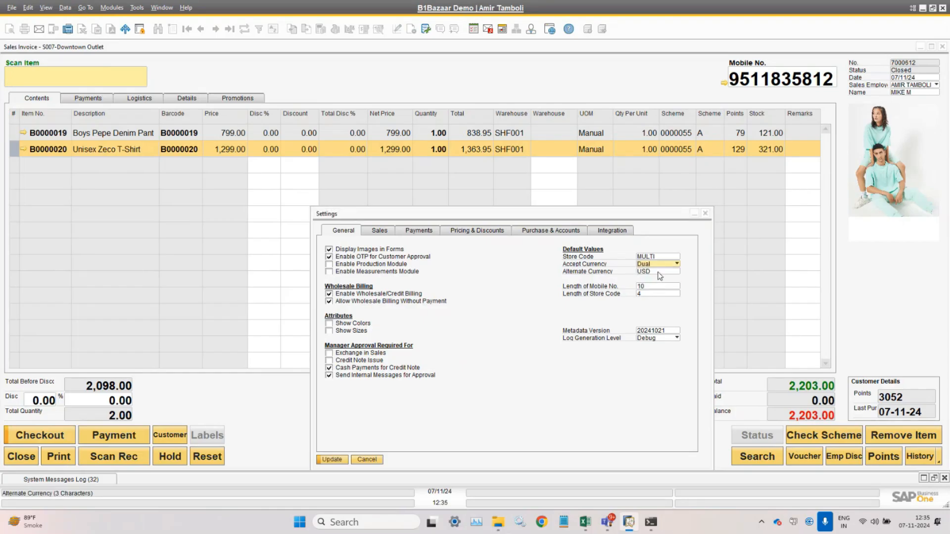
left_click(659, 271)
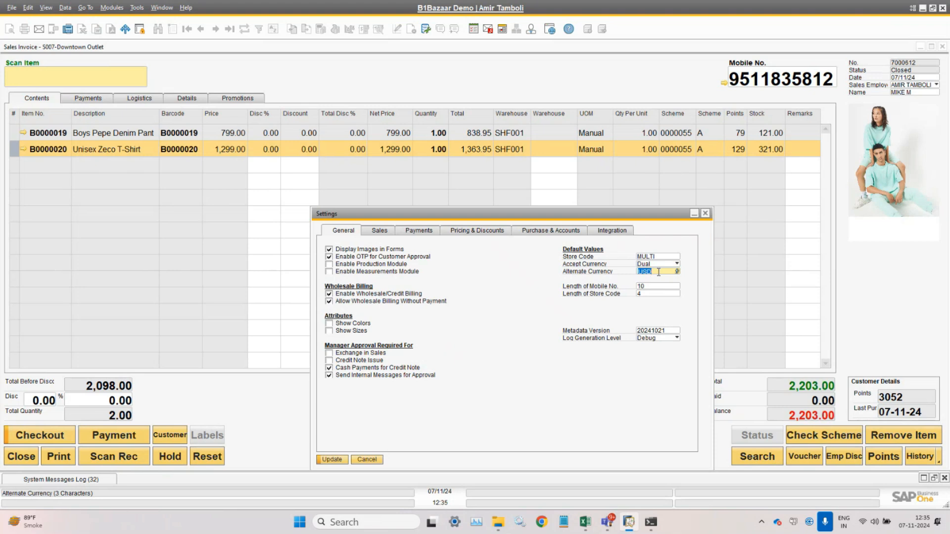
left_click(343, 461)
left_click(333, 460)
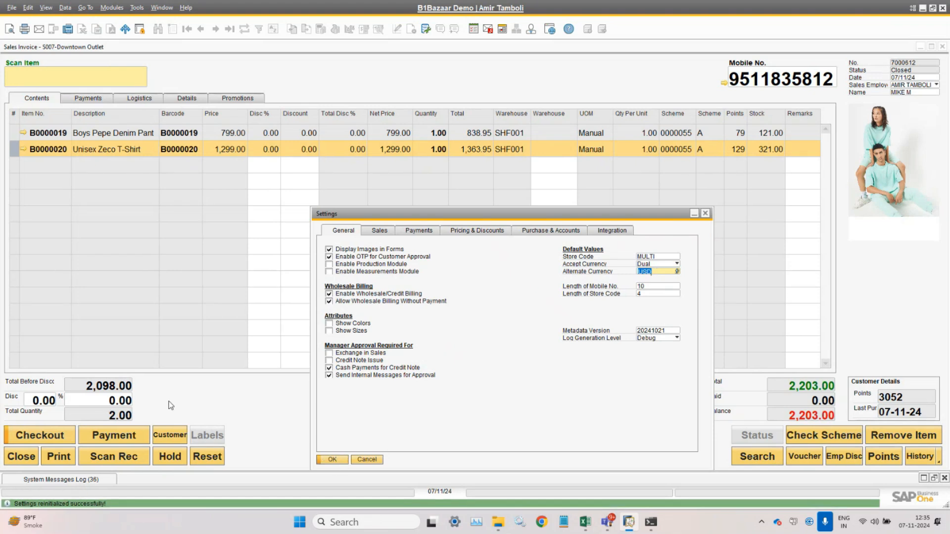
- View the dual-currency payment showing 26.22 USD and 2,203.00 INR, then cancel it
left_click(121, 437)
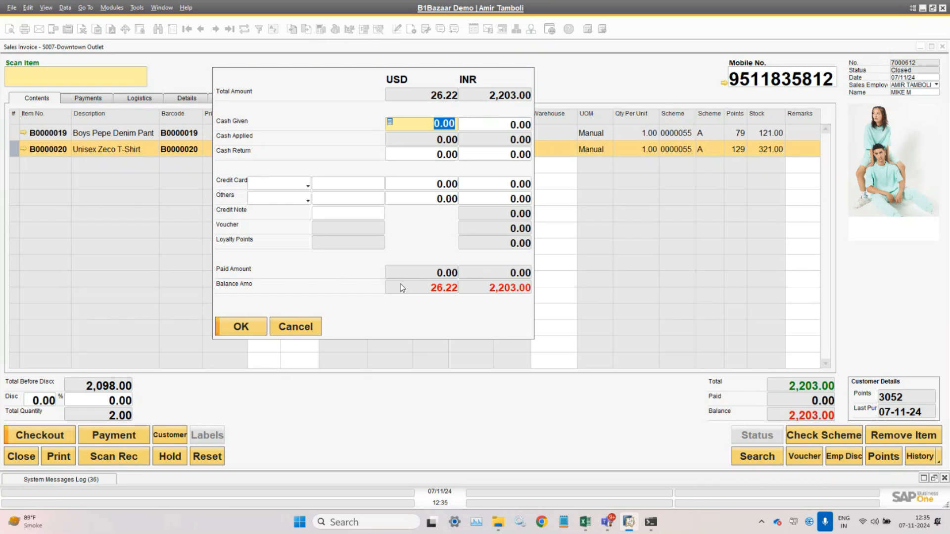
left_click(301, 329)
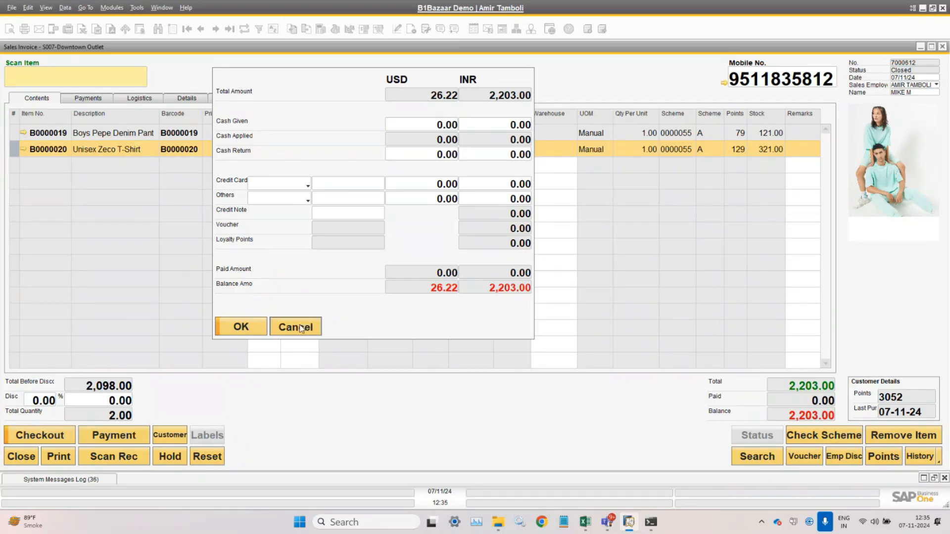
- Change Accept Currency to Multiple in Settings, save it, and close the window
left_click(162, 8)
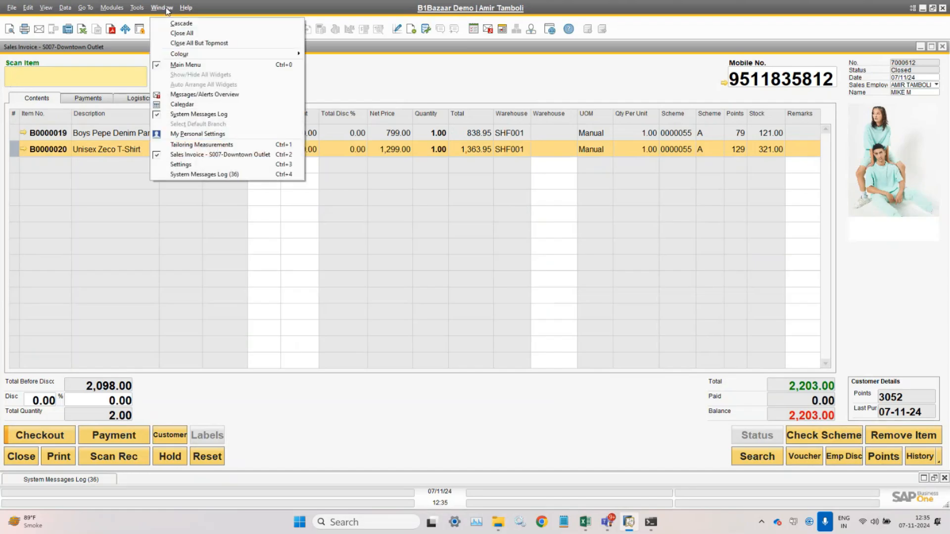
left_click(192, 164)
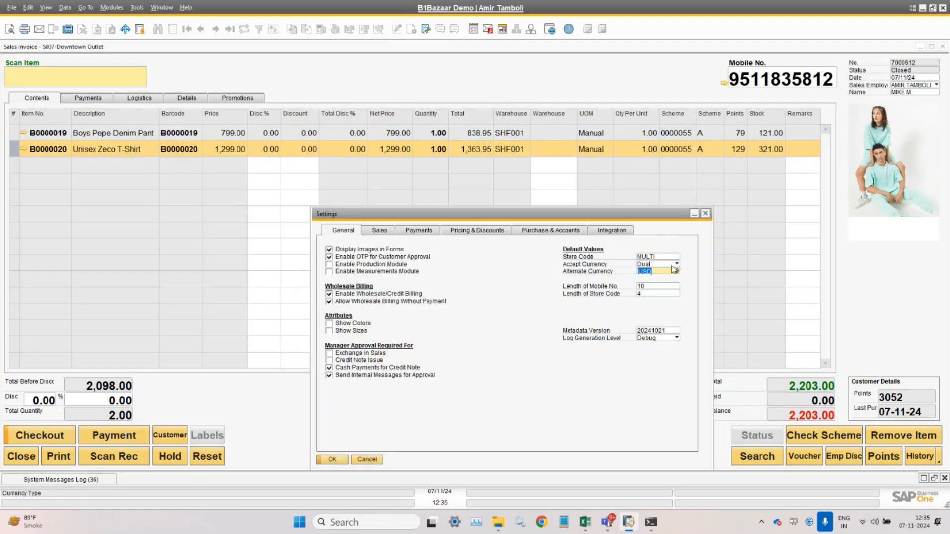
left_click(667, 264)
left_click(664, 294)
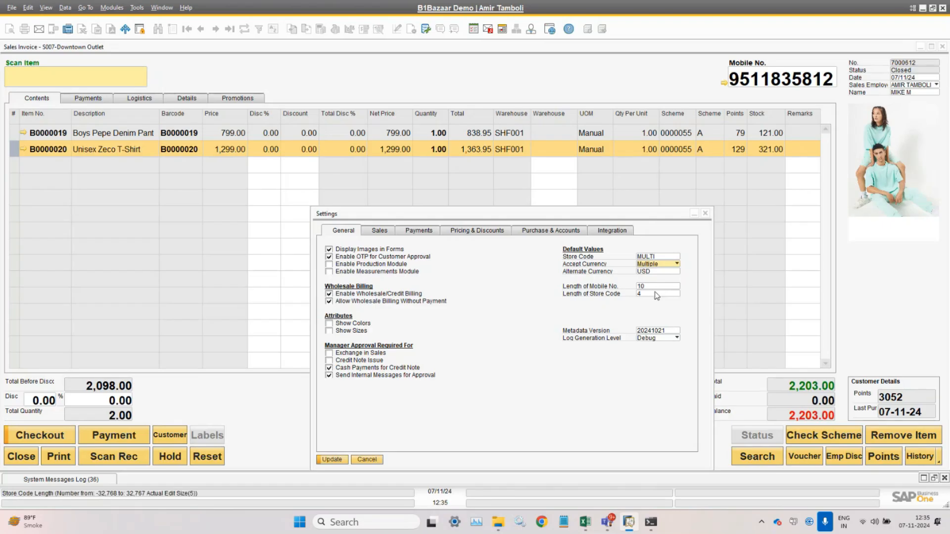
left_click(331, 459)
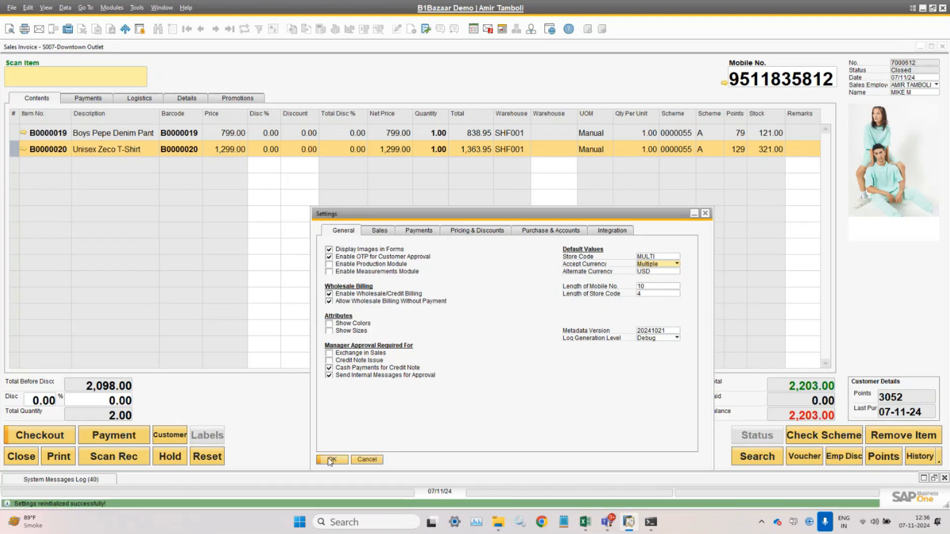
left_click(242, 426)
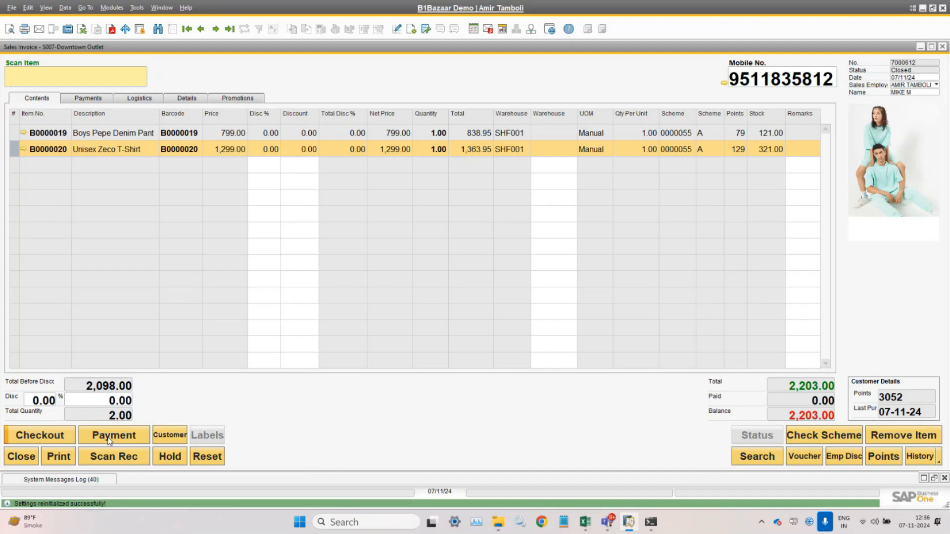
- Open the multi-currency payment dialog and switch its currency between Euro and US Dollar
left_click(109, 438)
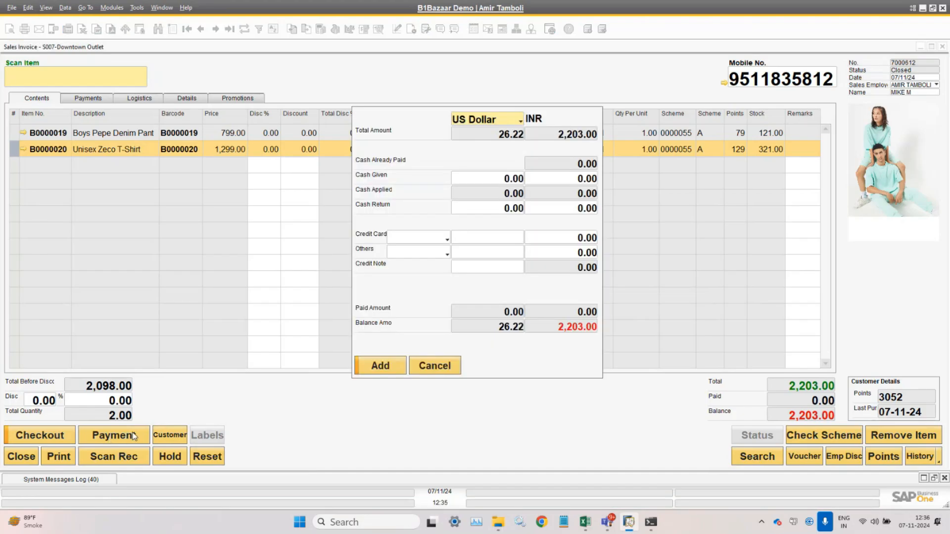
left_click(491, 125)
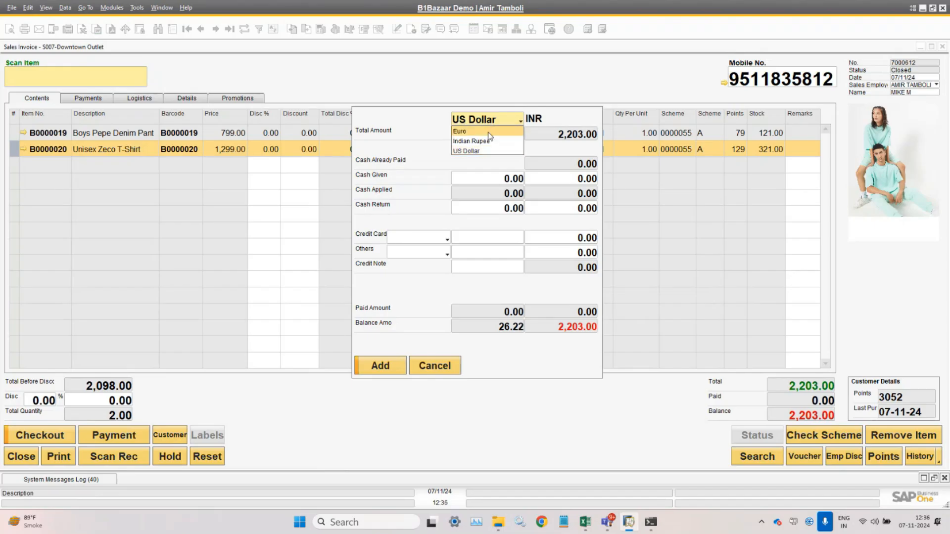
left_click(475, 132)
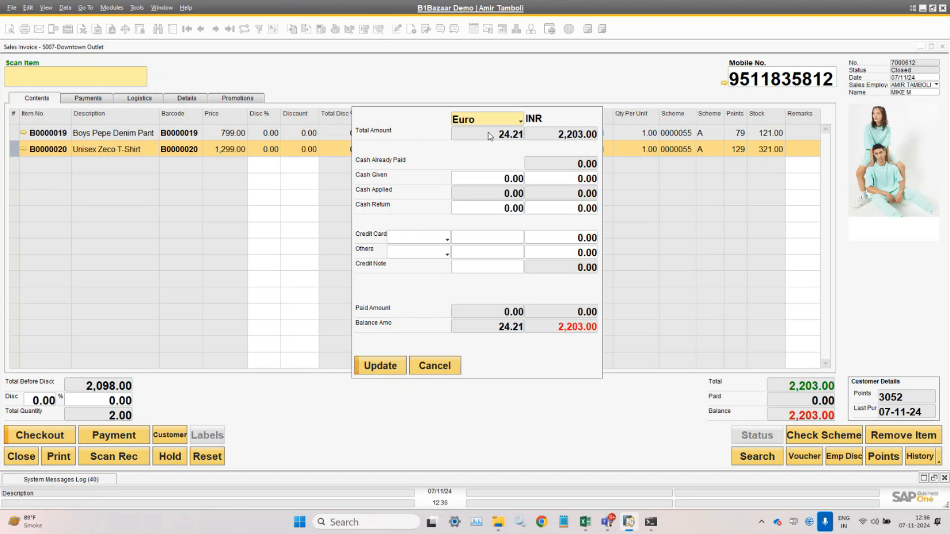
left_click(488, 120)
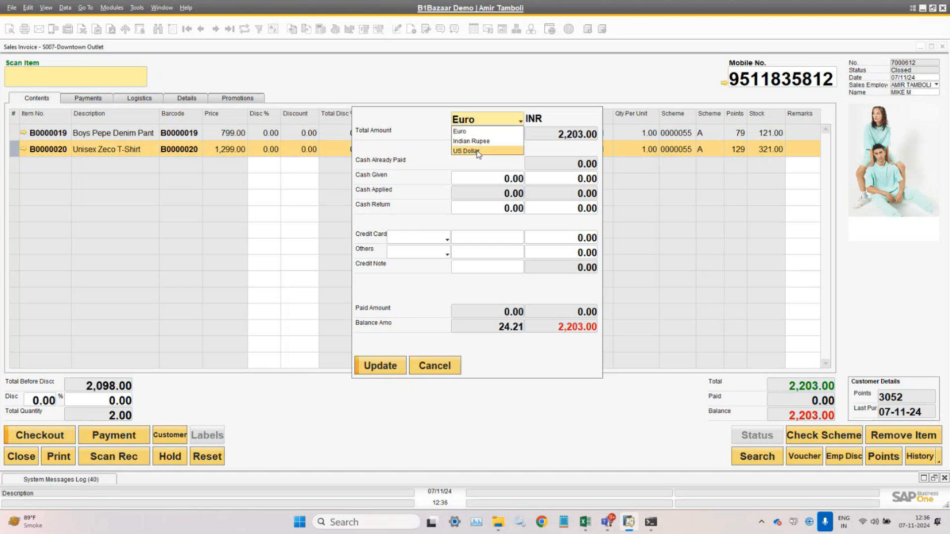
left_click(478, 151)
left_click(486, 124)
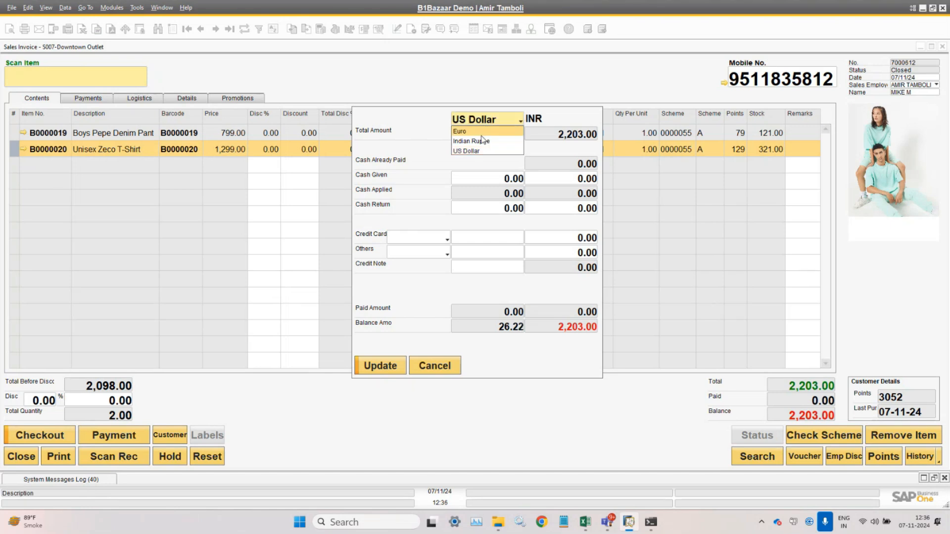
left_click(484, 136)
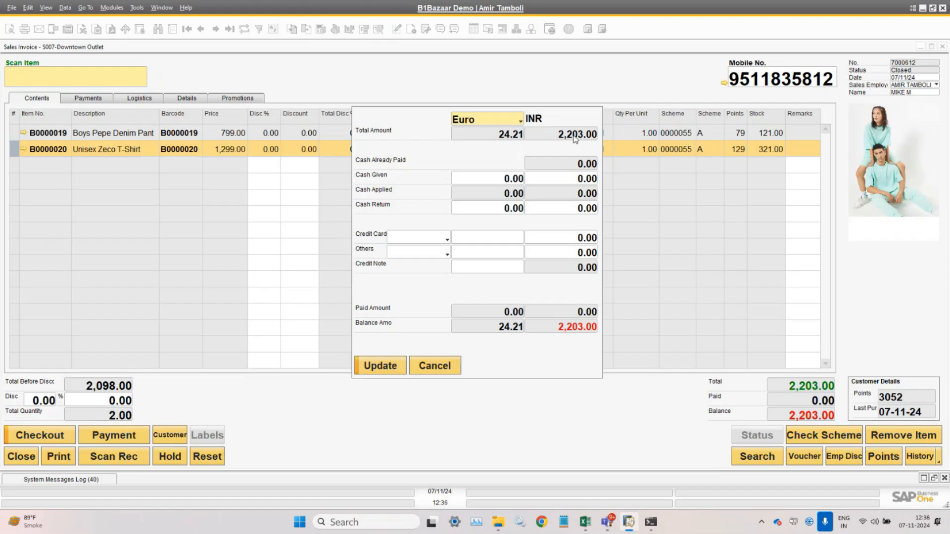
left_click(502, 121)
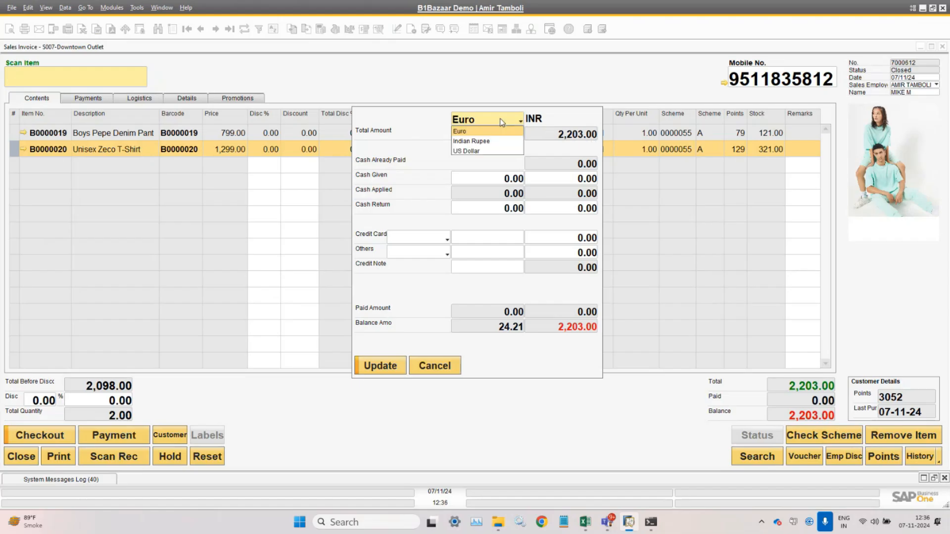
left_click(482, 151)
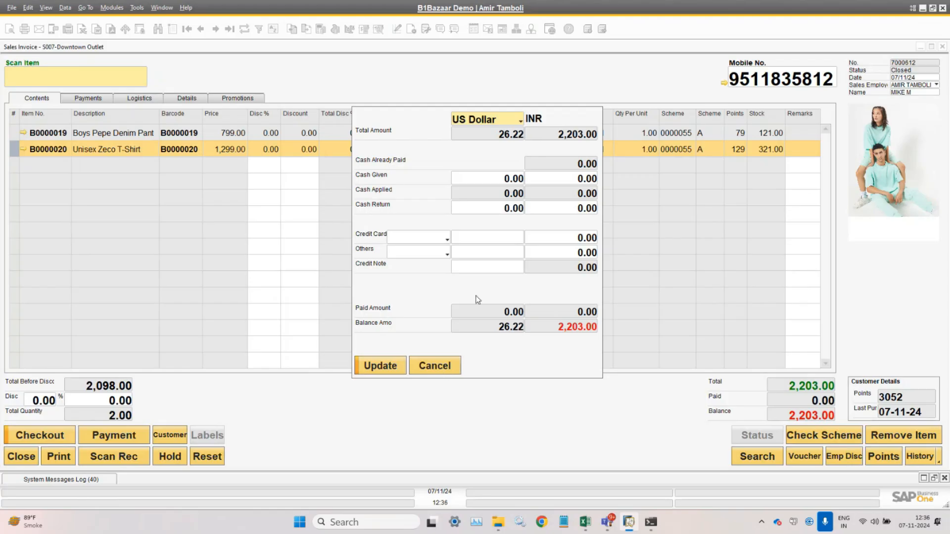
- Step through the US Dollar cash, credit card and Others payment amounts
left_click(499, 179)
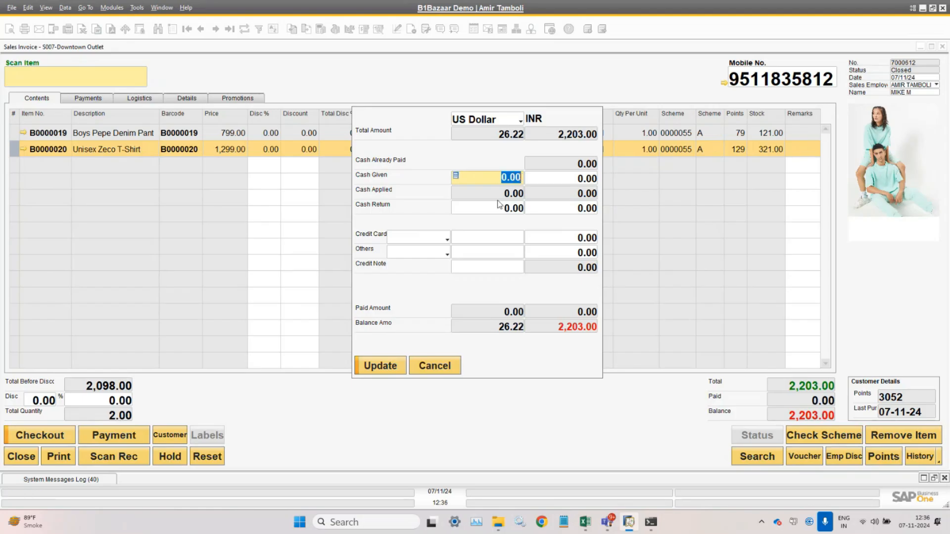
left_click(501, 238)
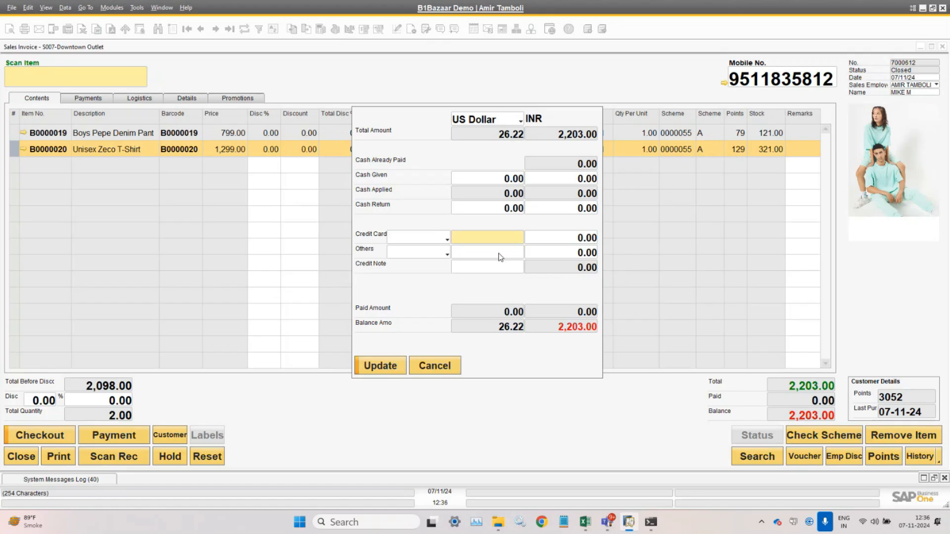
left_click(499, 253)
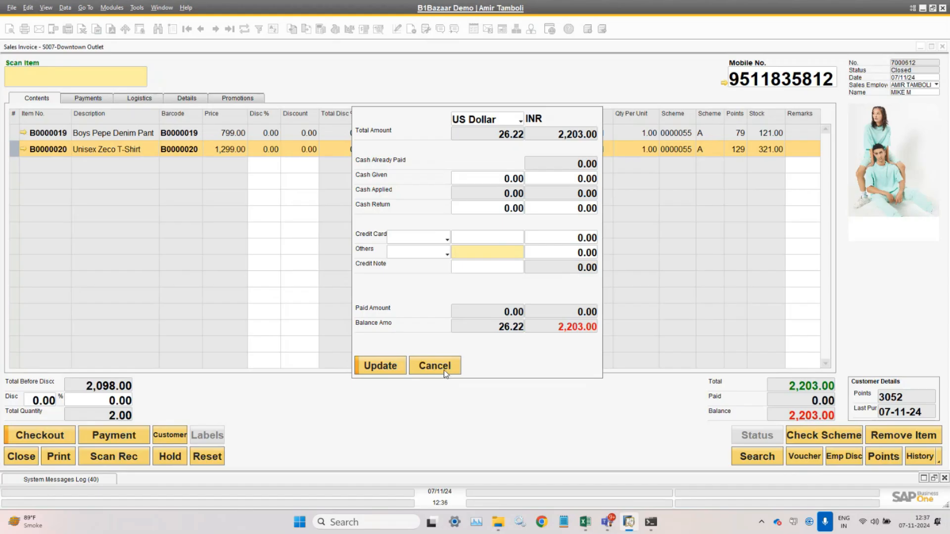
- Switch the payment currency to Indian Rupee and review the currency choices
left_click(488, 119)
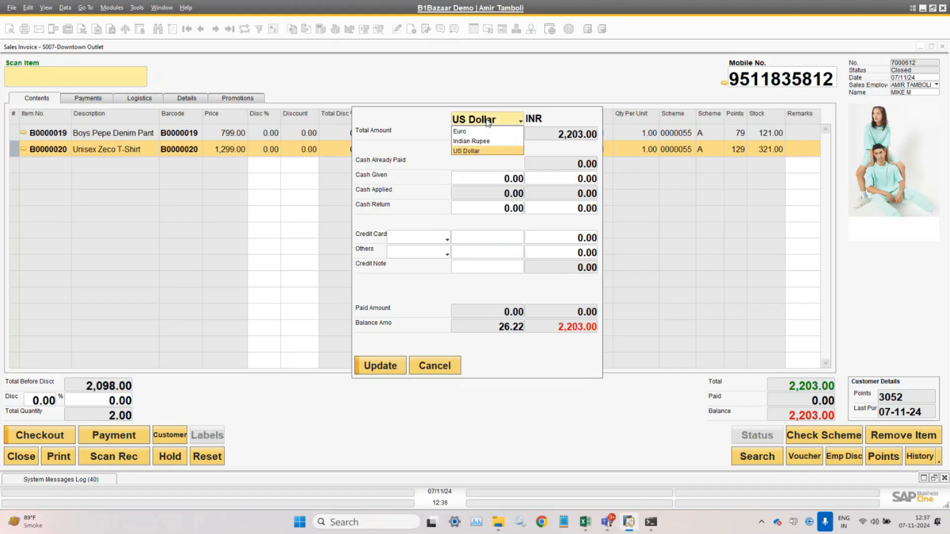
left_click(488, 142)
left_click(487, 122)
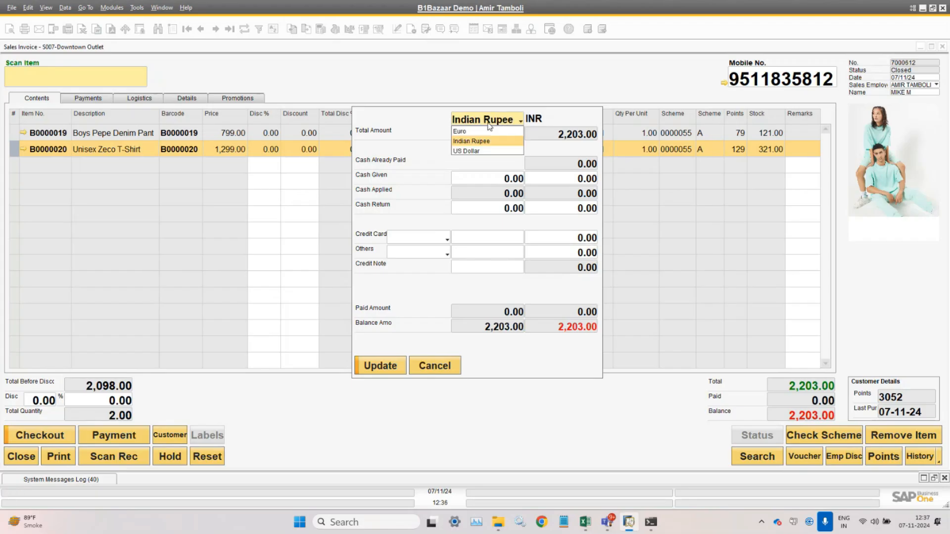
left_click(414, 128)
- Cancel the payment and open Administration > Setup > Financials > Currencies
left_click(433, 367)
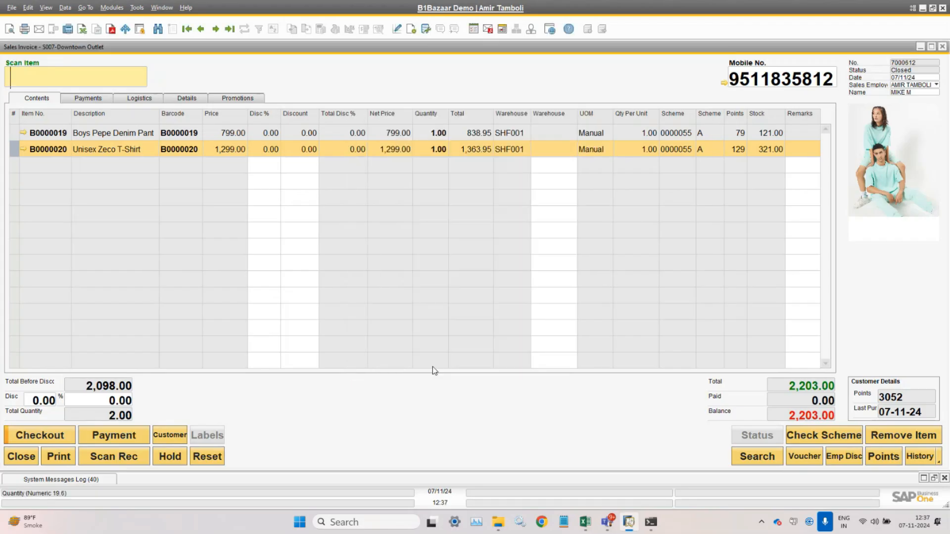
left_click(111, 7)
mouse_move(144, 24)
mouse_move(212, 63)
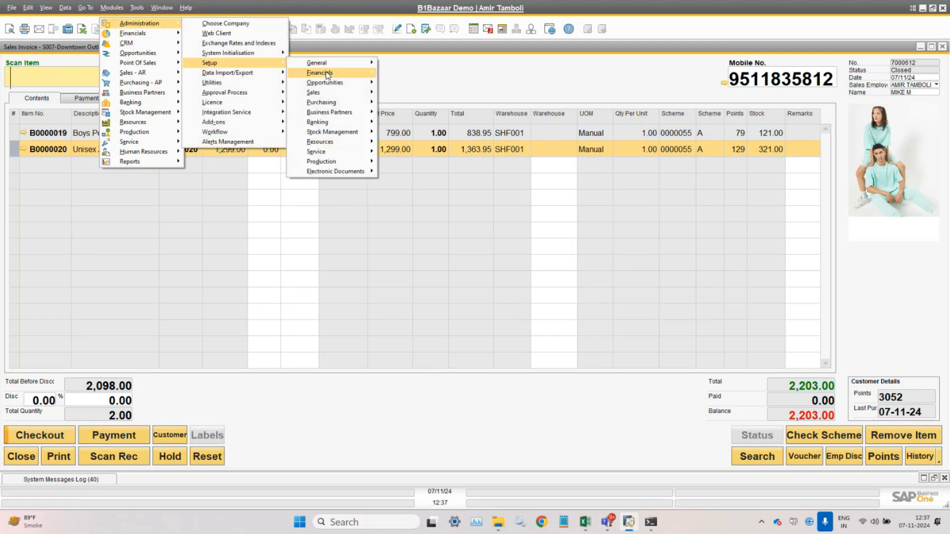
mouse_move(322, 73)
left_click(432, 93)
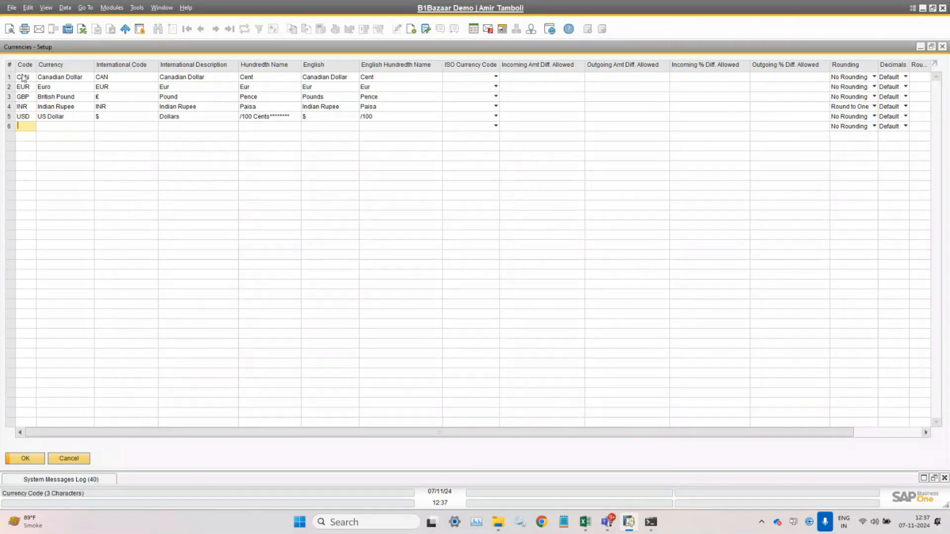
left_click_drag(198, 435, 573, 437)
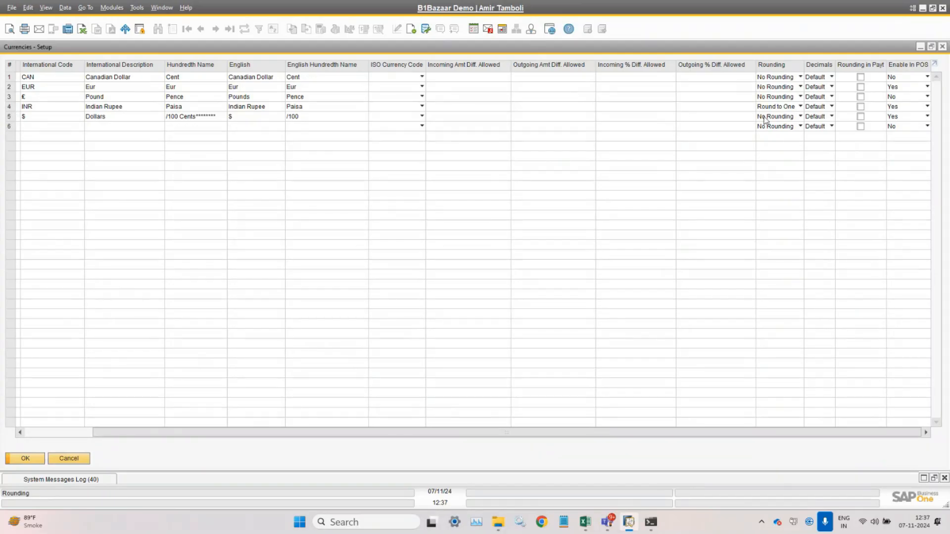
- Set Indian Rupee's Enable In POS to No, update, and reopen the invoice payment
left_click(918, 113)
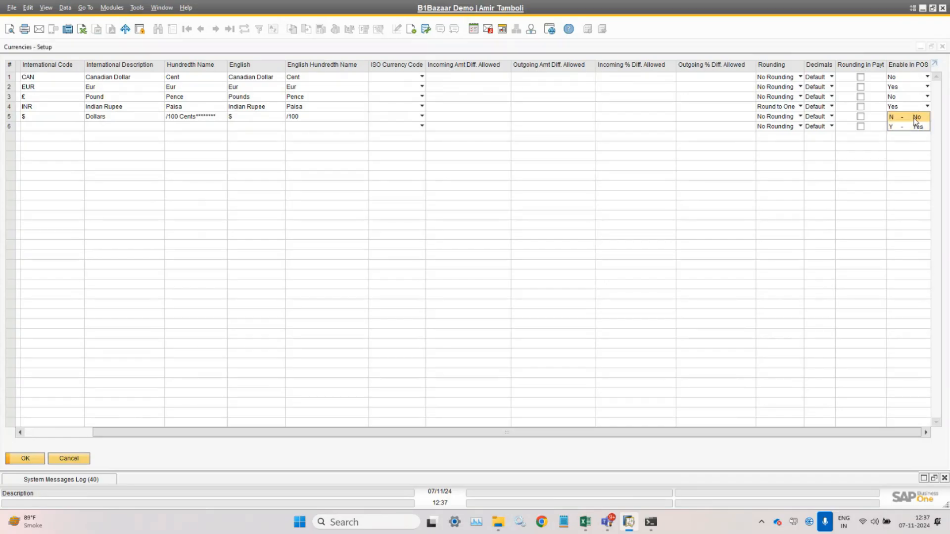
left_click(916, 117)
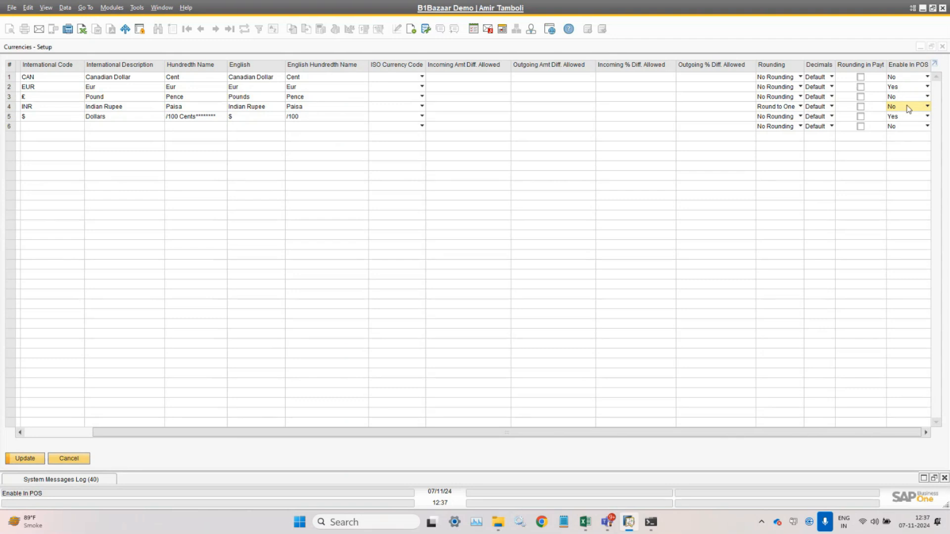
left_click(14, 460)
left_click(14, 461)
left_click(113, 437)
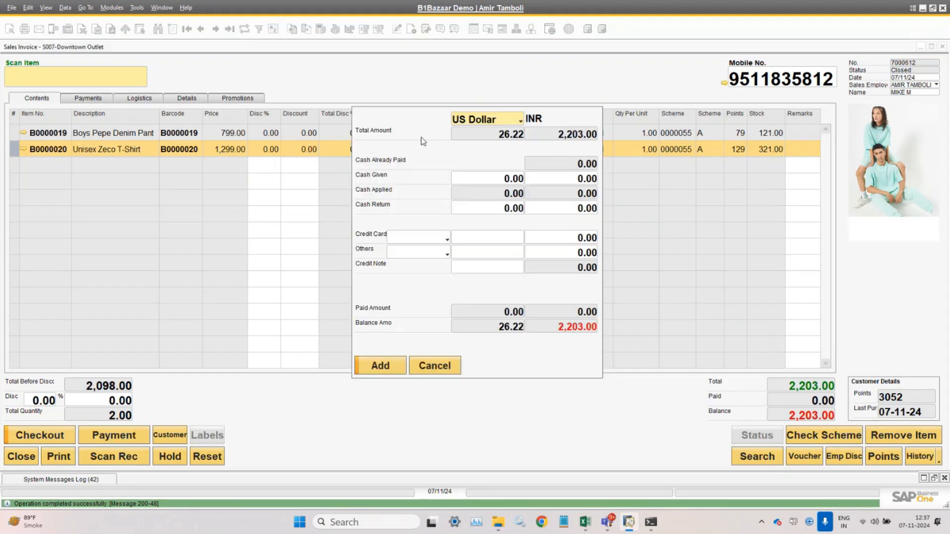
- Switch the payment currency between Euro and US Dollar, settling on Euro
left_click(510, 122)
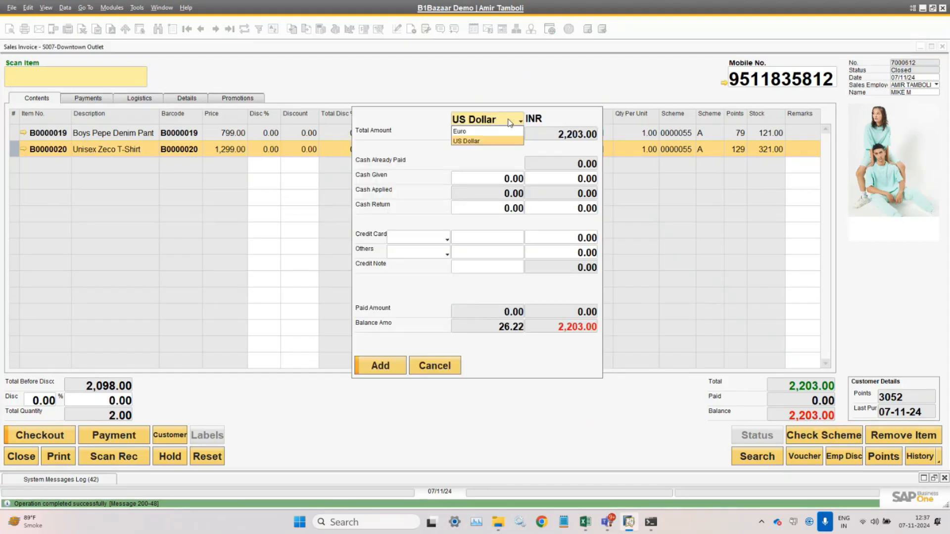
left_click(474, 131)
left_click(486, 122)
left_click(483, 141)
left_click(487, 122)
left_click(478, 134)
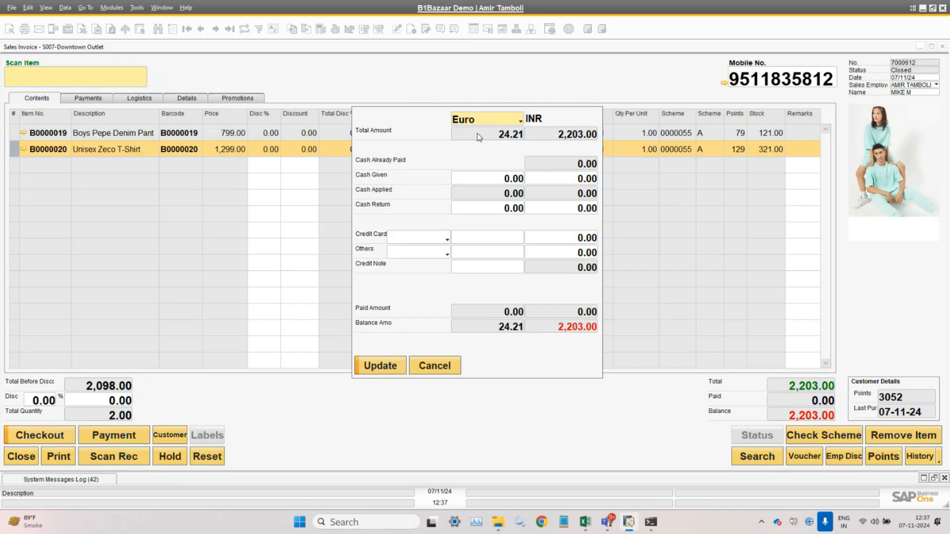
left_click(485, 122)
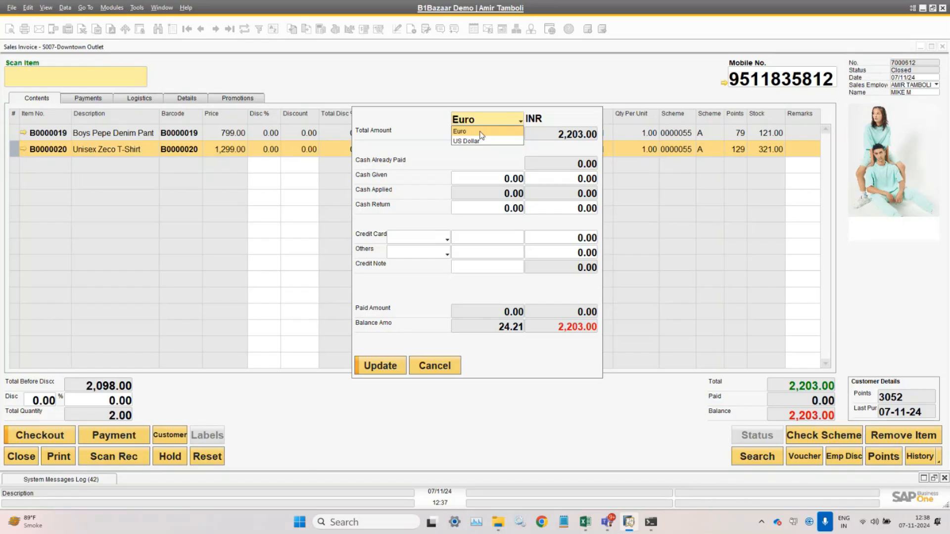
left_click(480, 133)
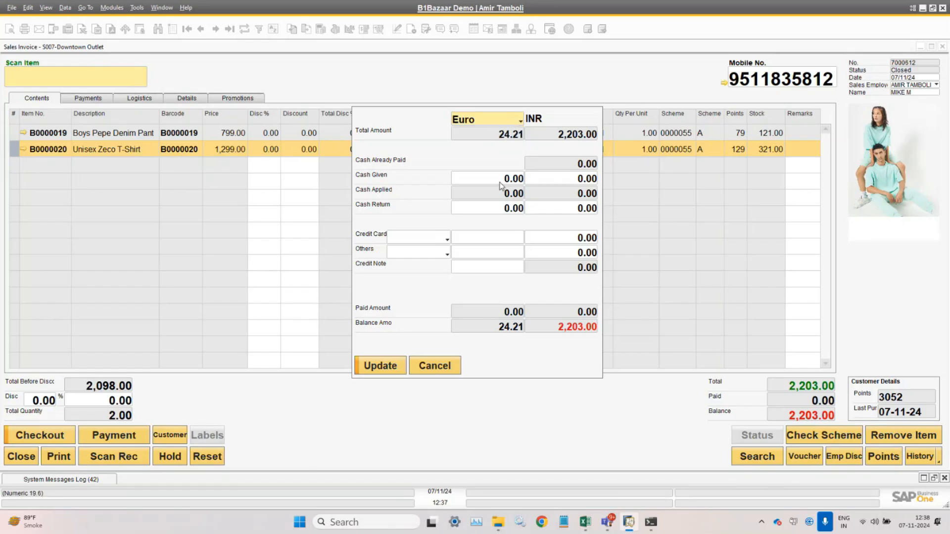
- Enter 24.21 as Euro cash given, switch back to US Dollar, and cancel unpaid
left_click(500, 181)
type("2")
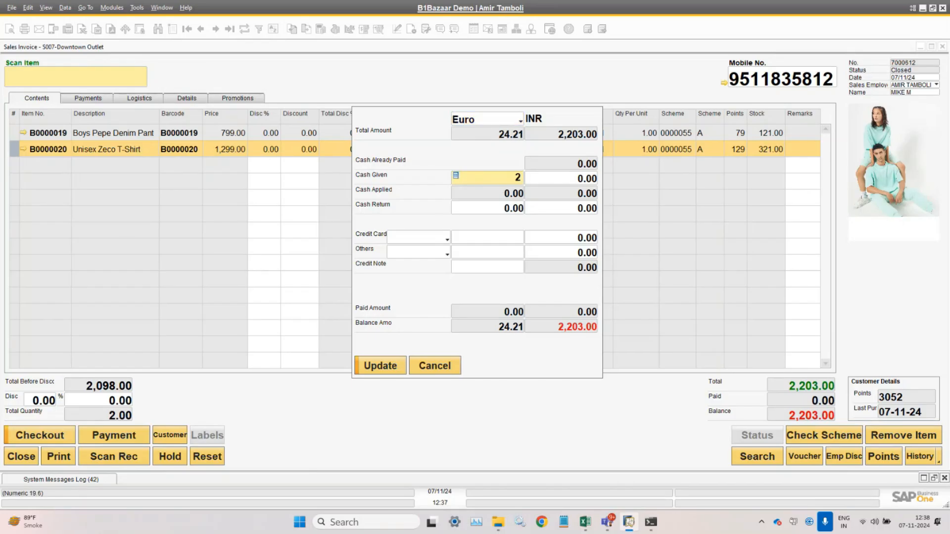
type("4.21")
key("Tab")
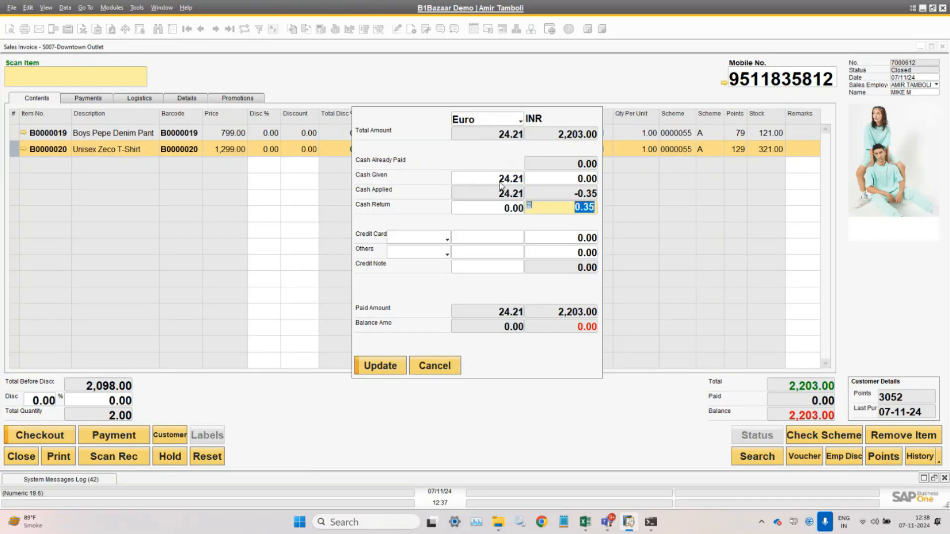
left_click(501, 185)
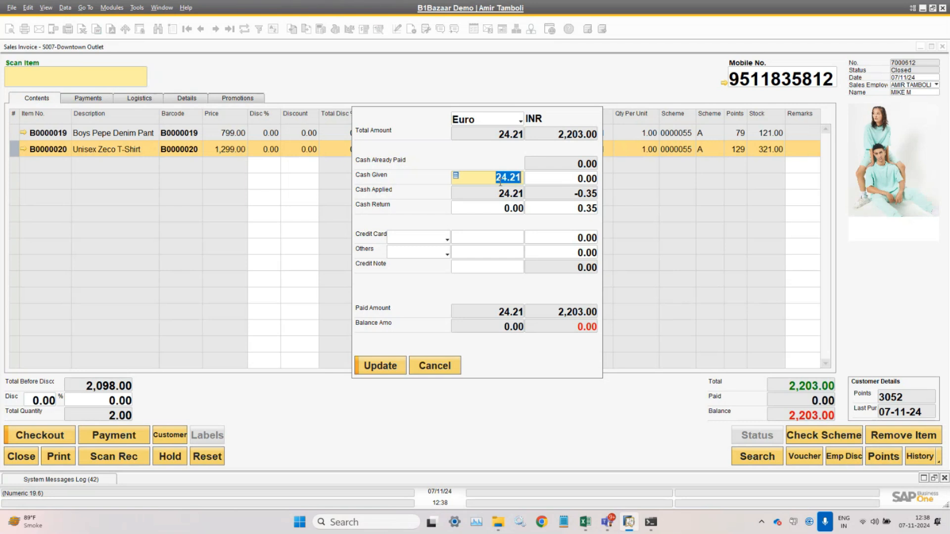
left_click(487, 119)
left_click(496, 142)
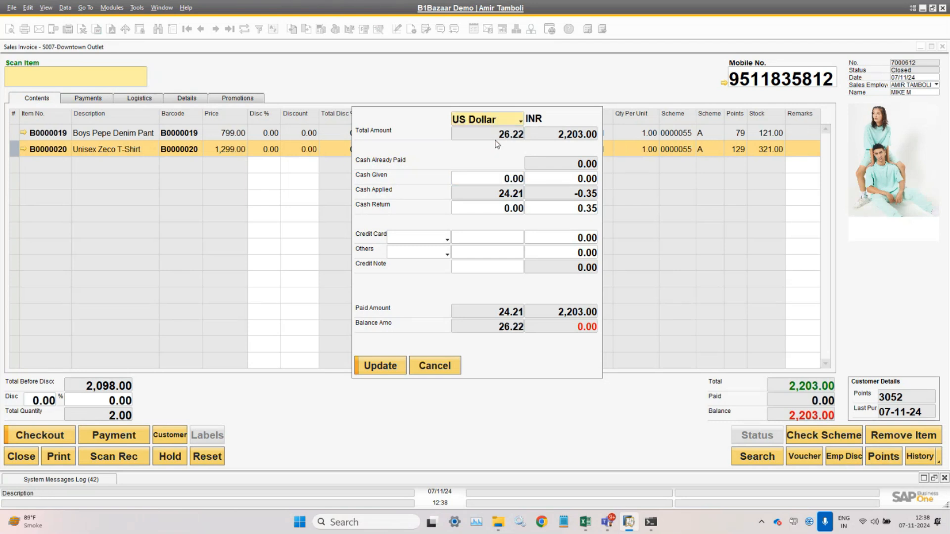
left_click(508, 179)
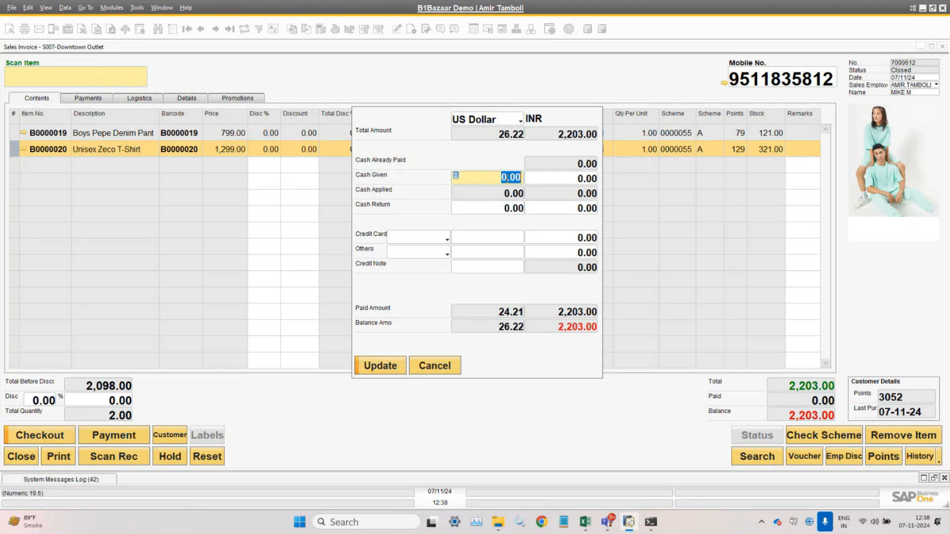
left_click(435, 367)
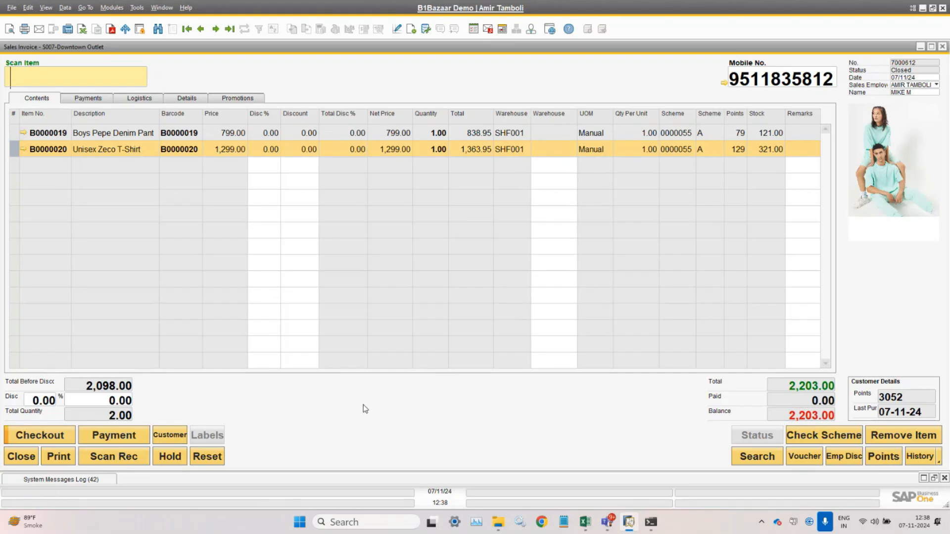
- Set Accept Currency to Single in Window > Settings and update the settings
left_click(162, 7)
left_click(181, 164)
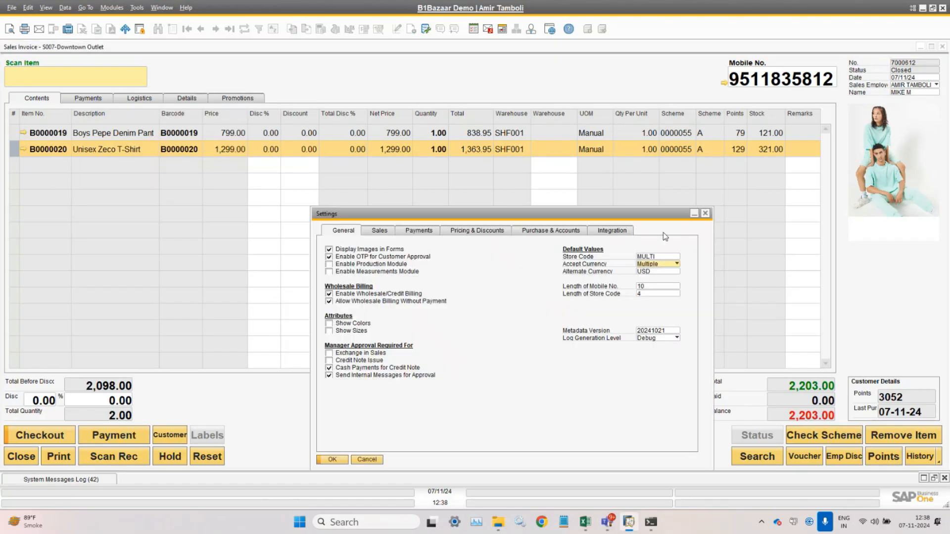
left_click(667, 265)
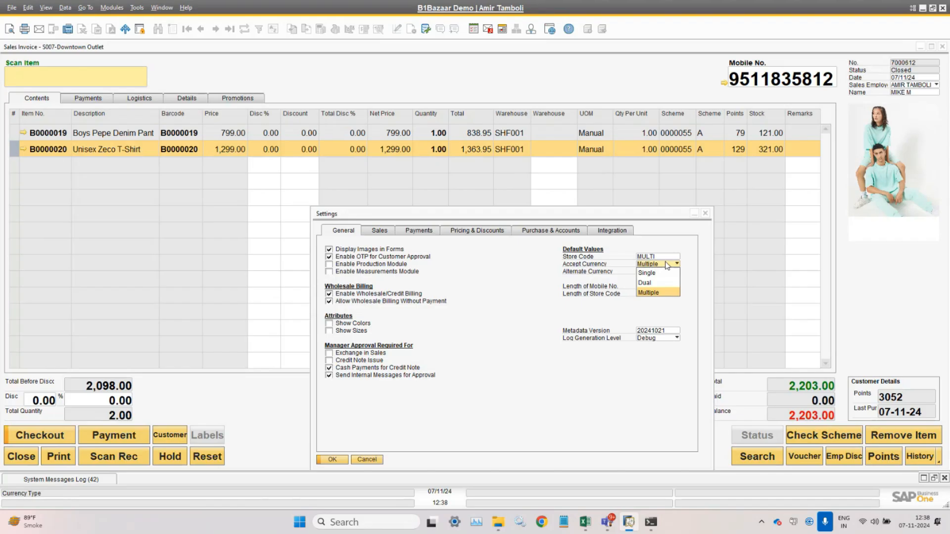
left_click(666, 275)
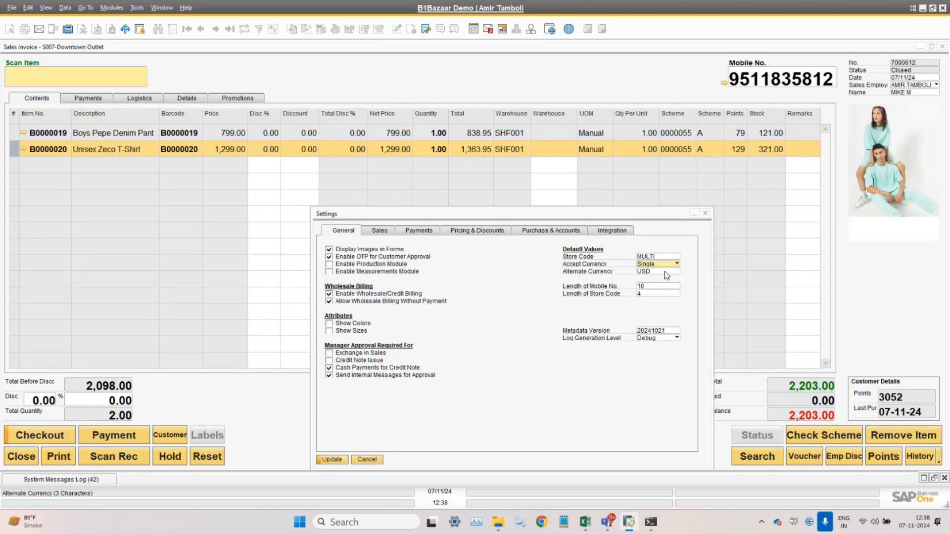
left_click(332, 460)
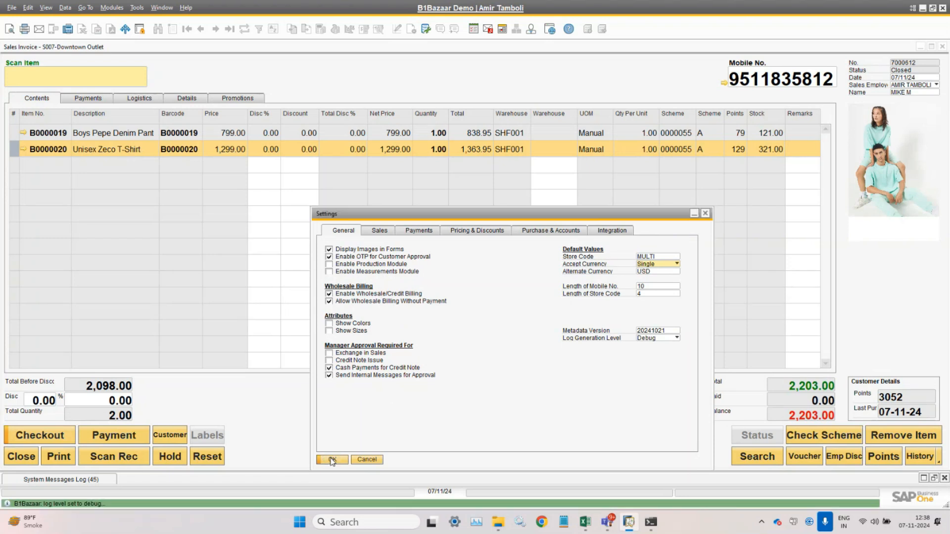
left_click(111, 8)
mouse_move(141, 23)
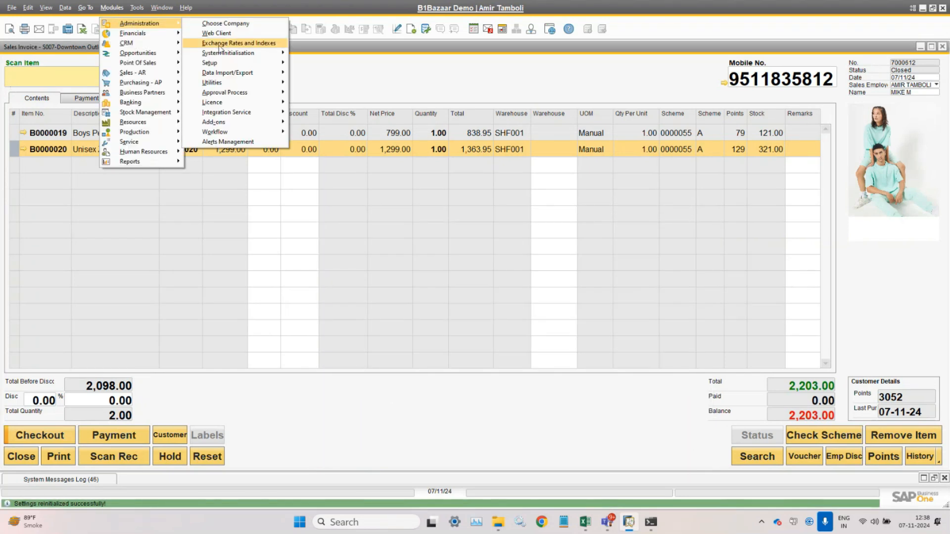